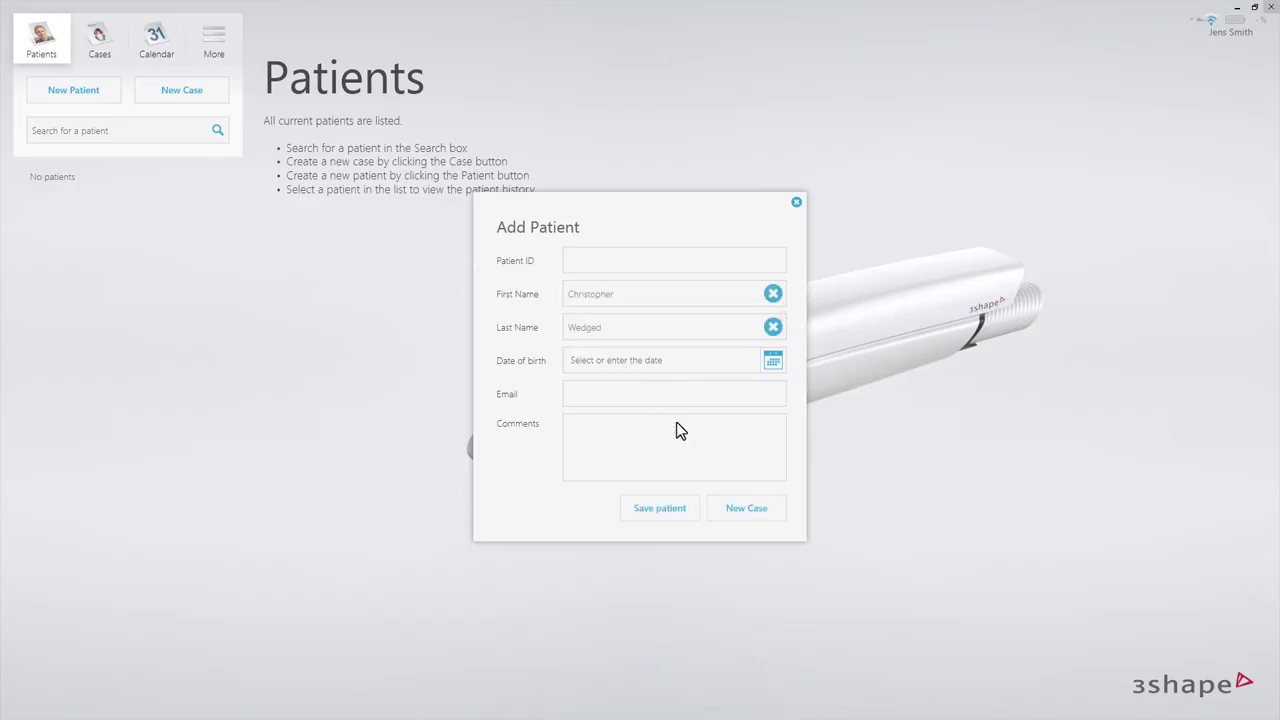
Step: Start a case for the patient with Alexander Flatter Dental Lab and define an Emax crown on tooth 3
left_click(743, 508)
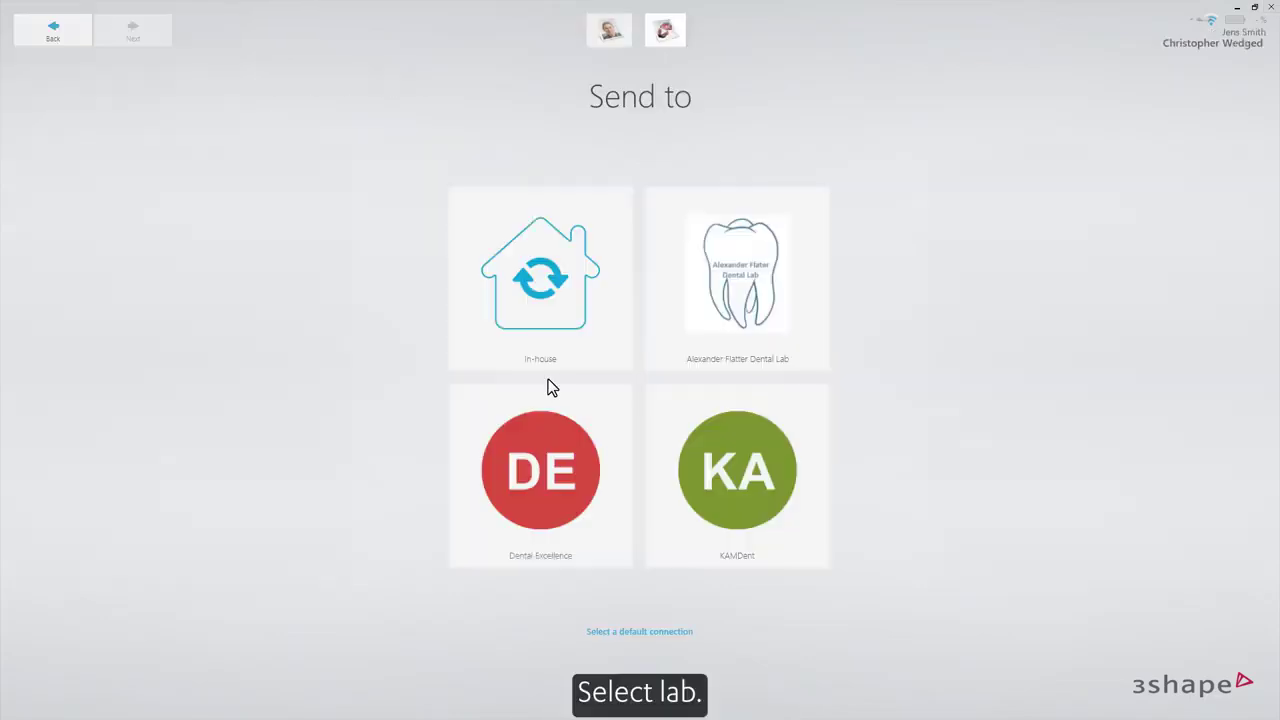
left_click(718, 314)
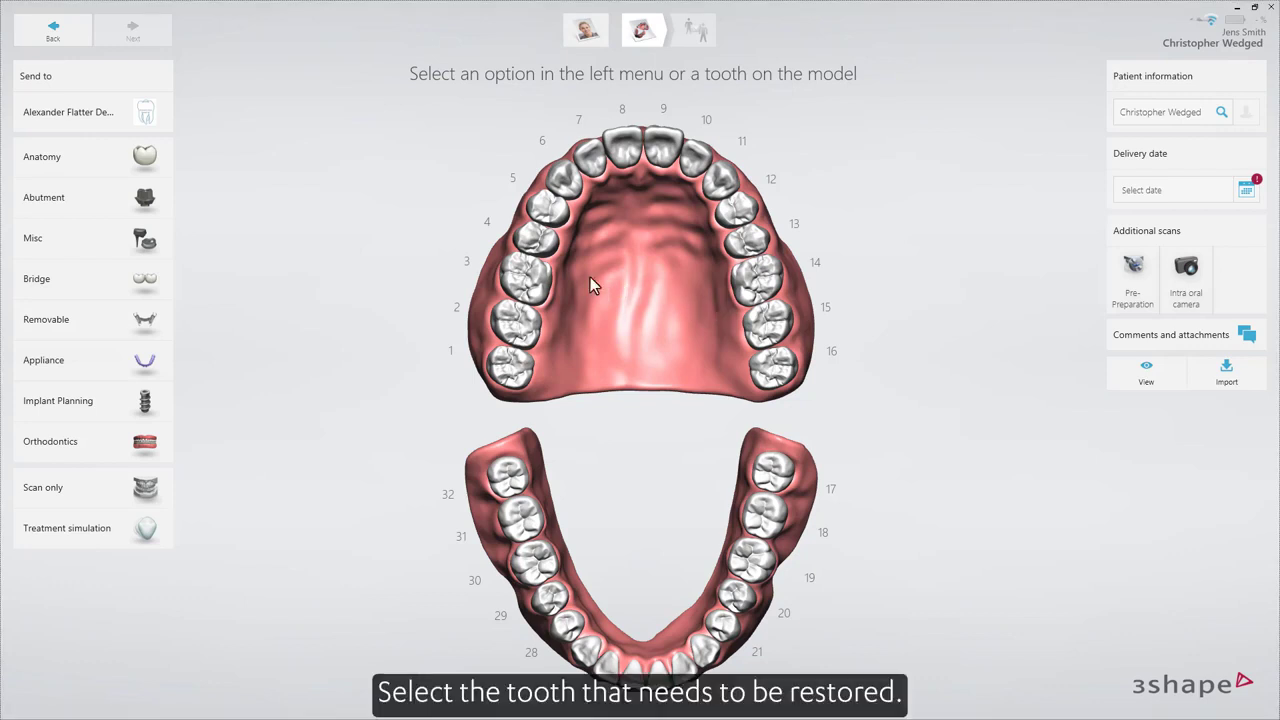
left_click(545, 285)
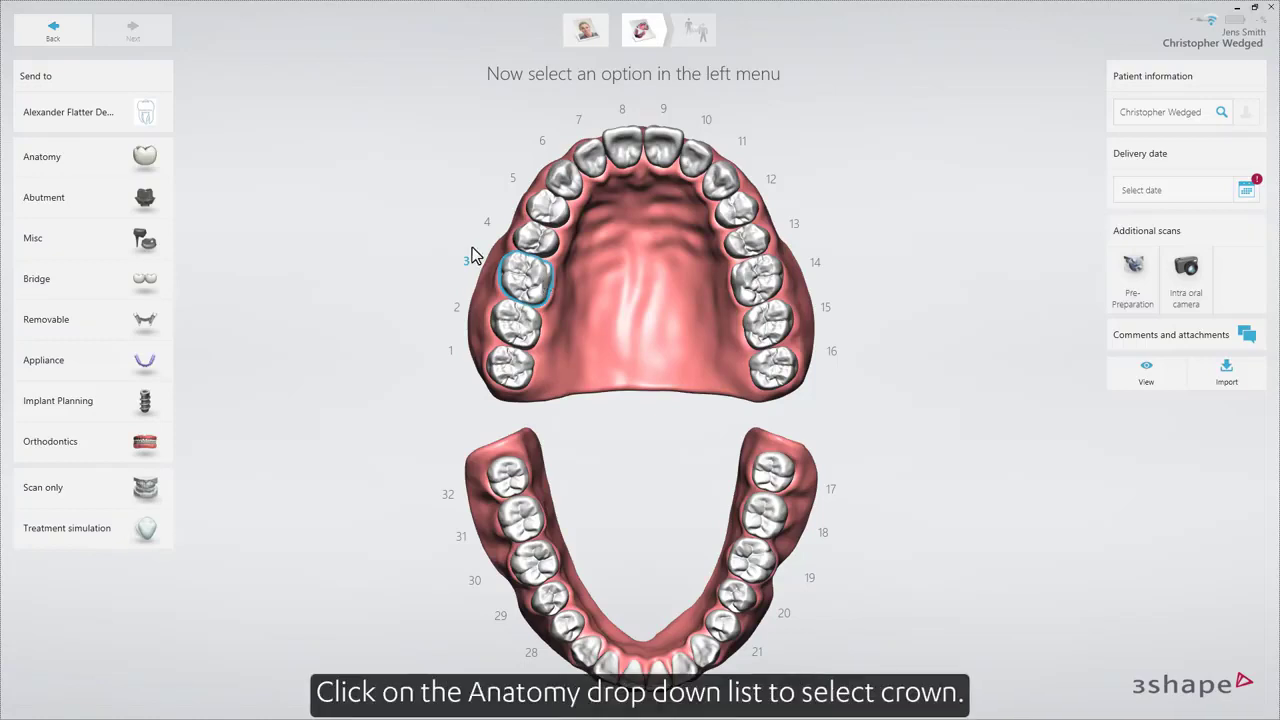
left_click(145, 157)
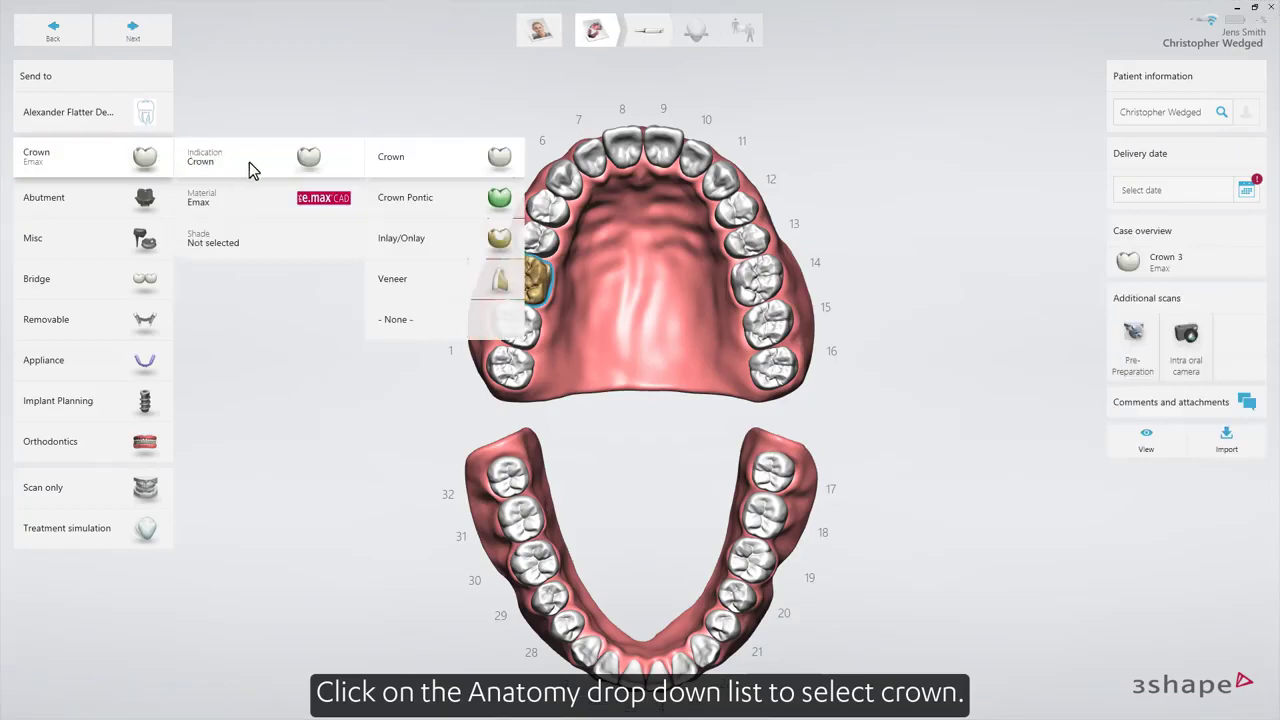
left_click(398, 162)
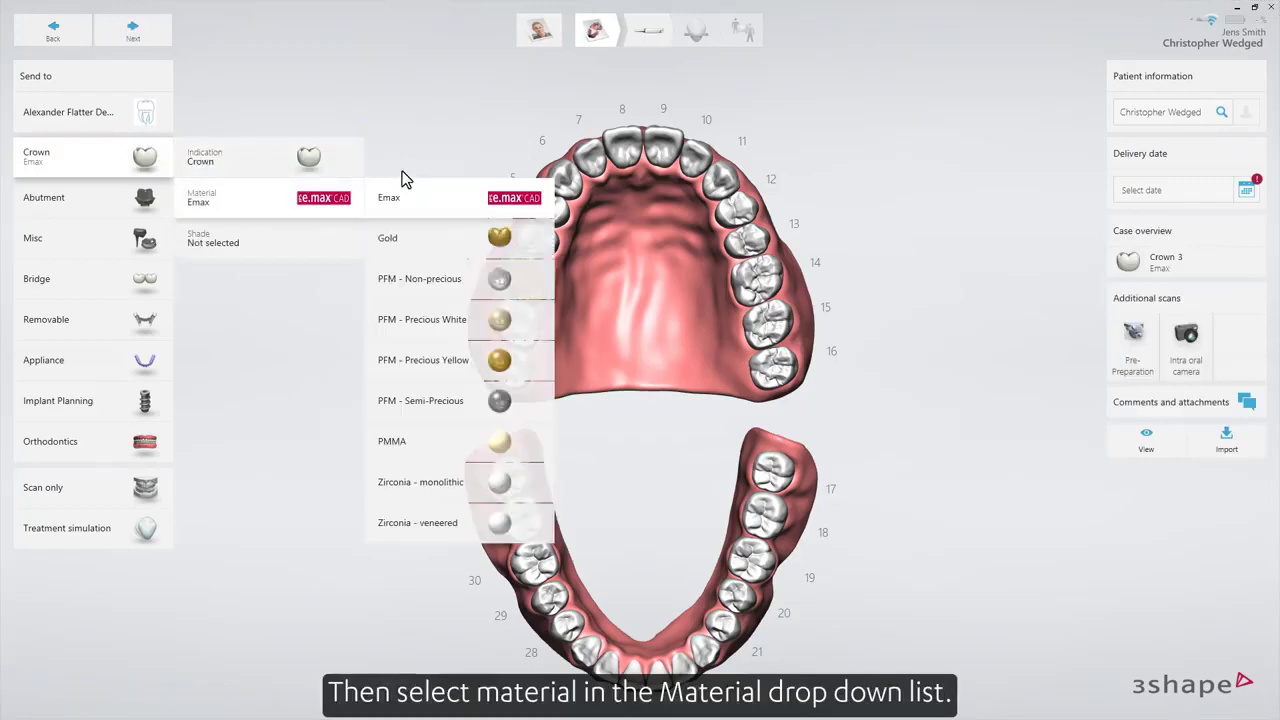
left_click(411, 195)
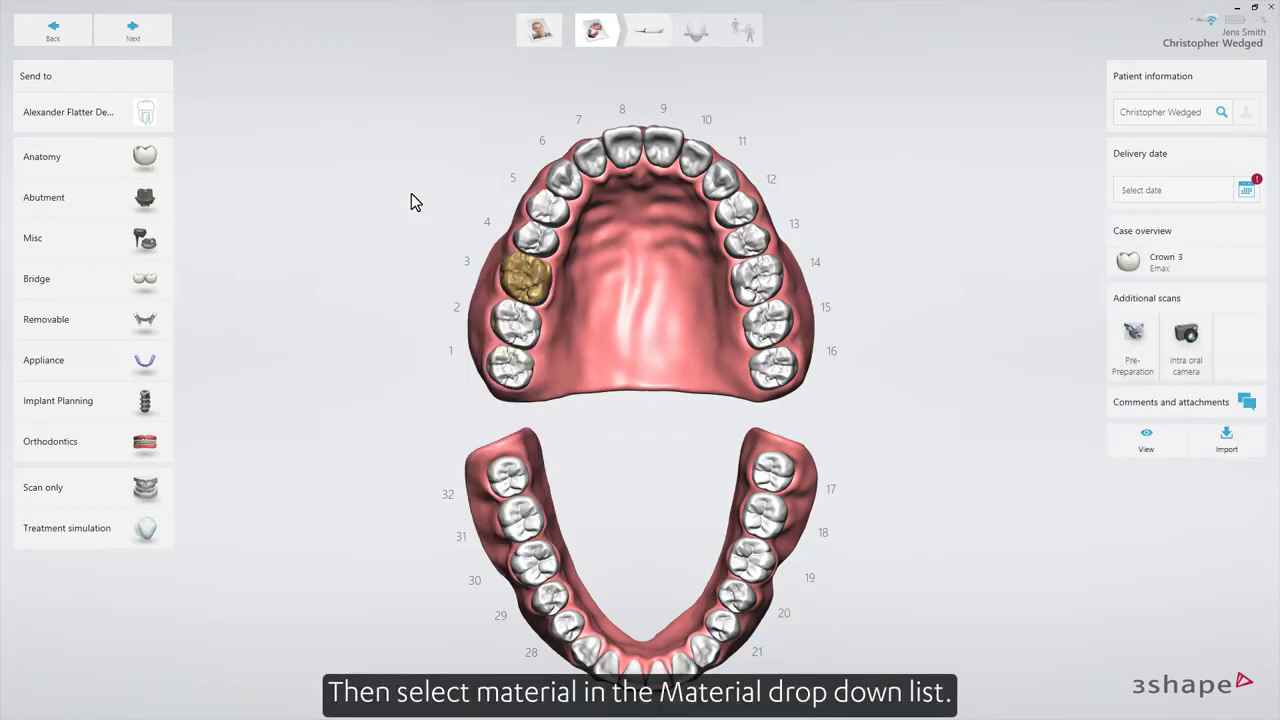
Step: Set the delivery date to 31/10/2019 13:00 and proceed to the scanning stage
left_click(1245, 192)
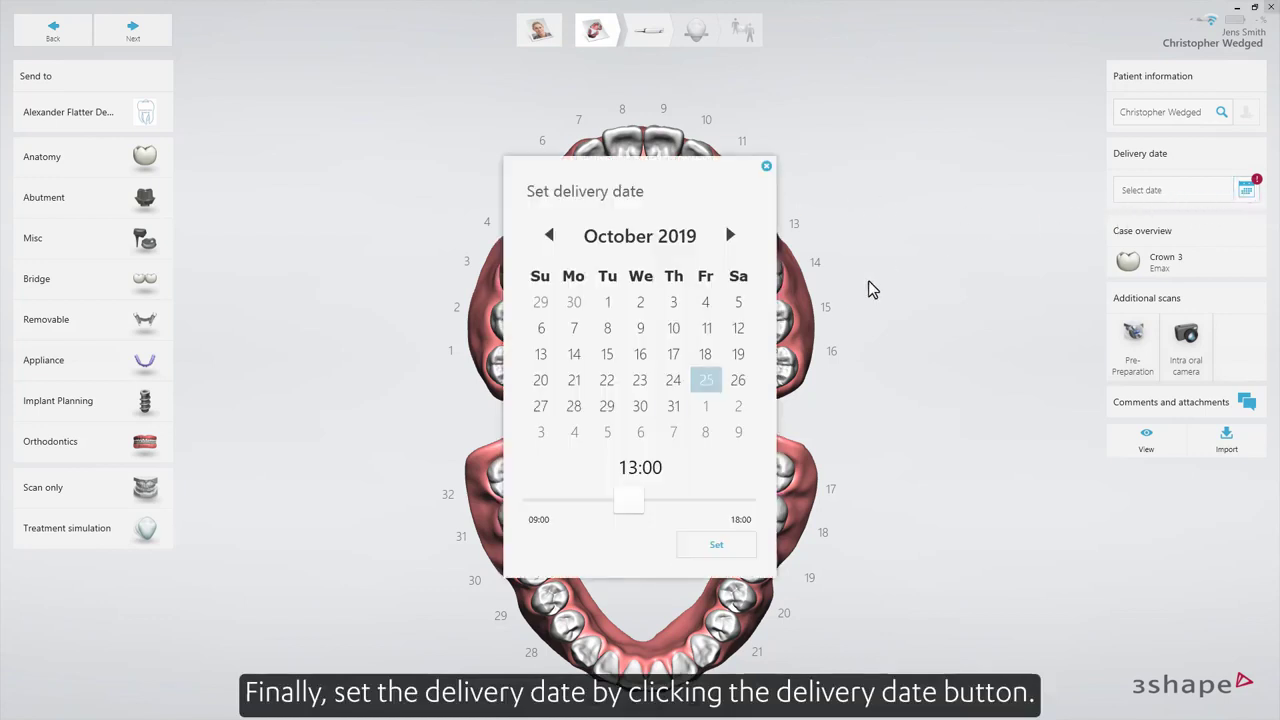
left_click(692, 542)
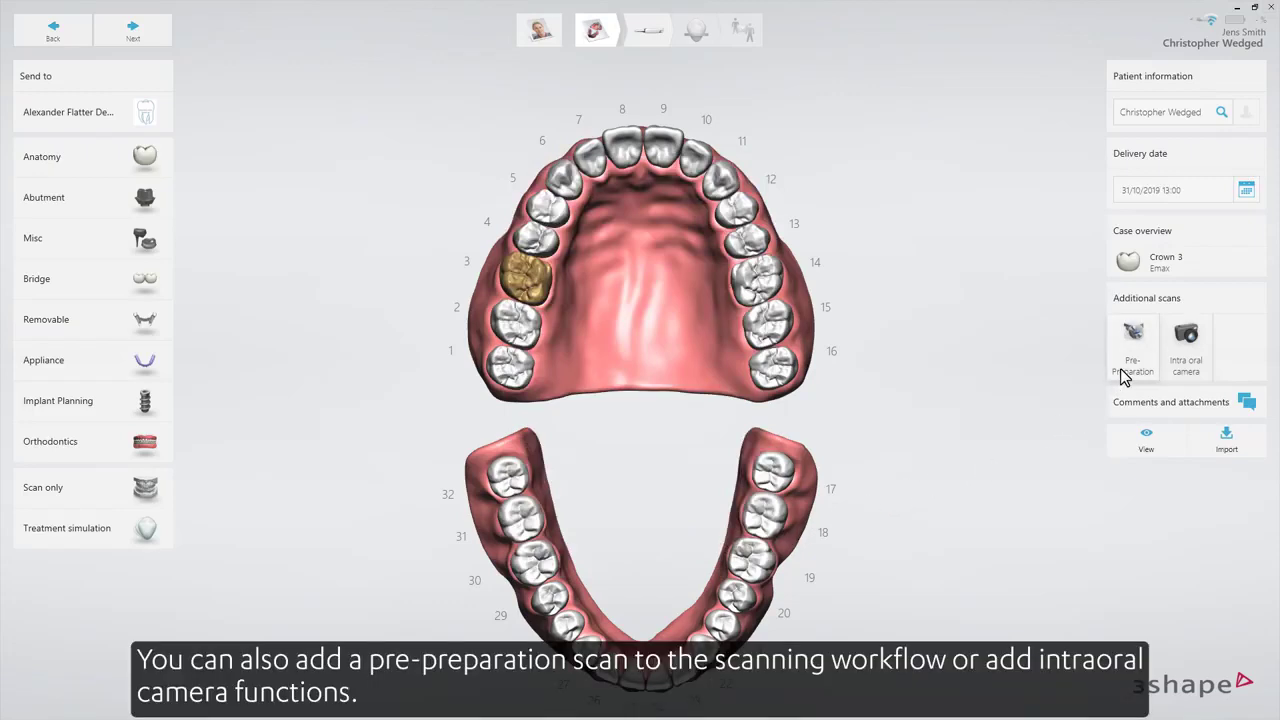
left_click(1184, 350)
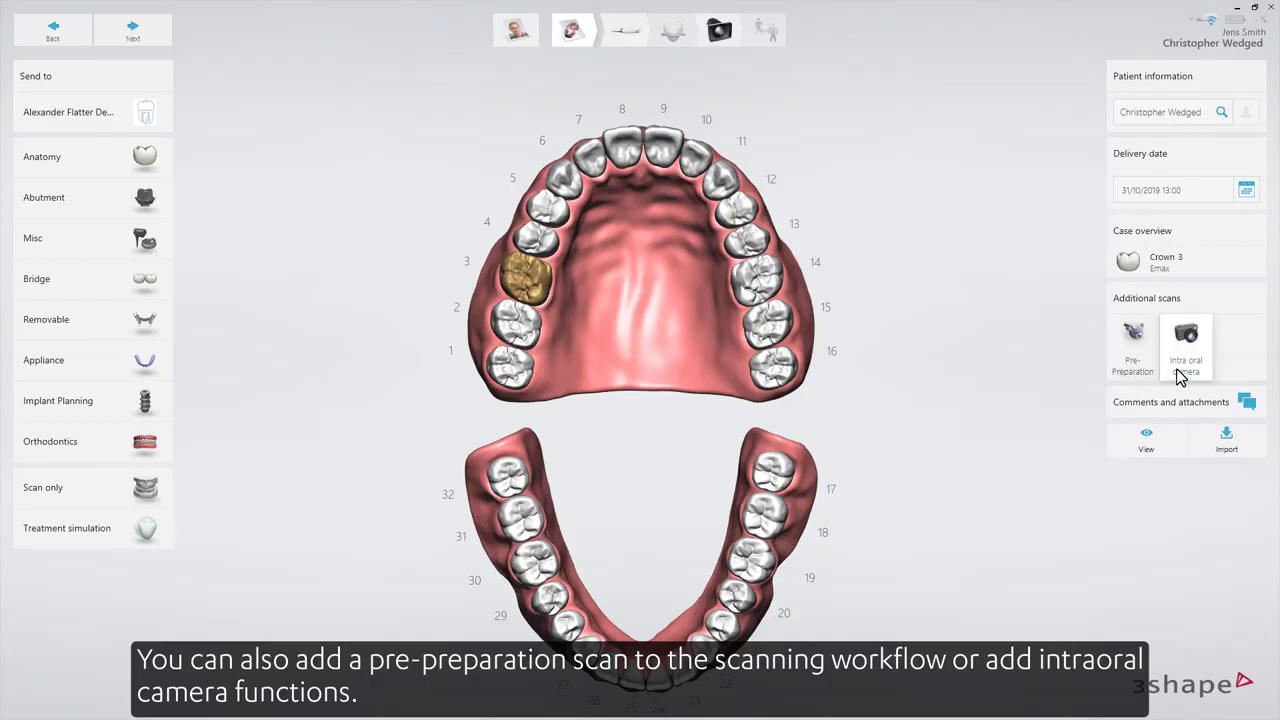
left_click(1180, 374)
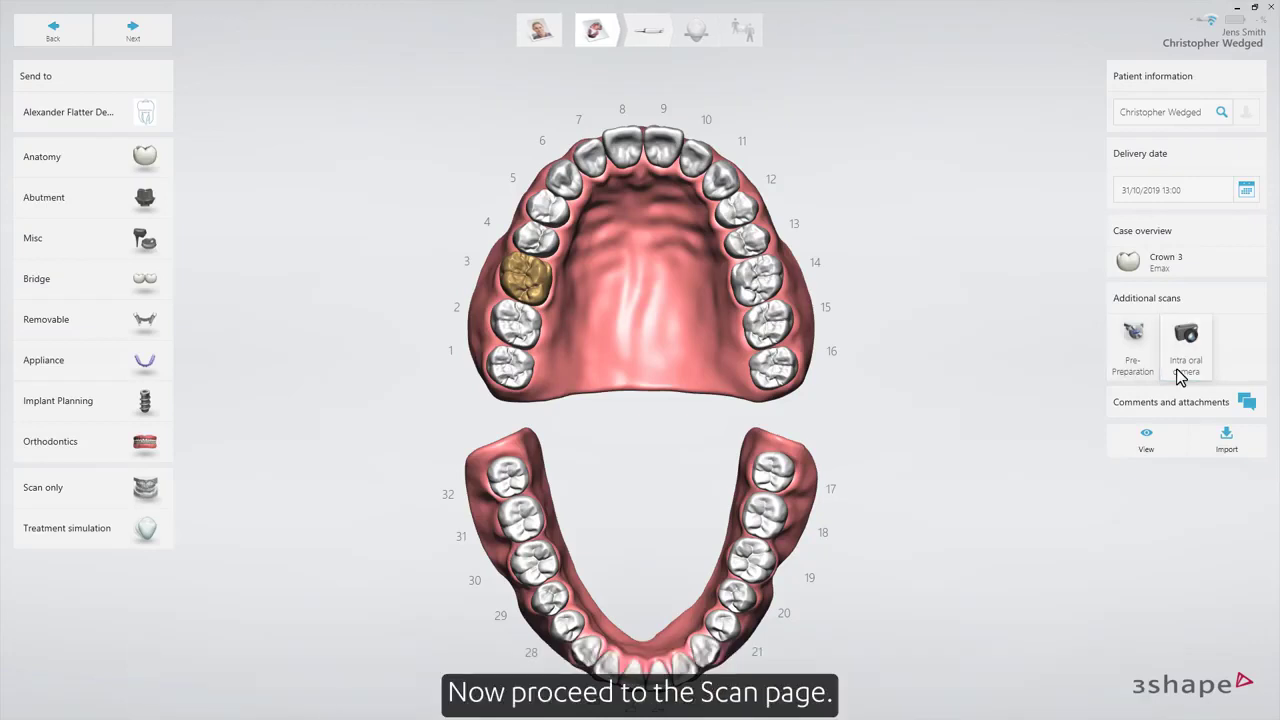
left_click(166, 38)
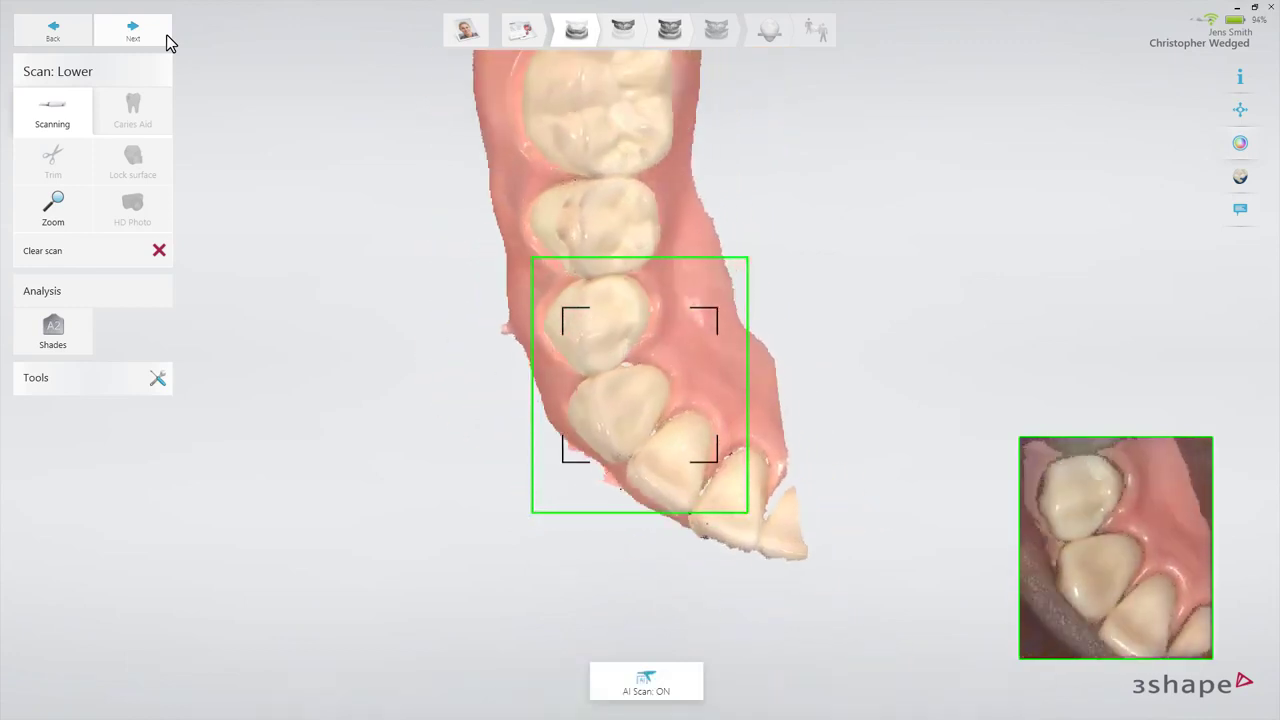
Step: Advance to the upper jaw scan and lock the scanned surface around the margin of the prepared tooth
left_click(166, 40)
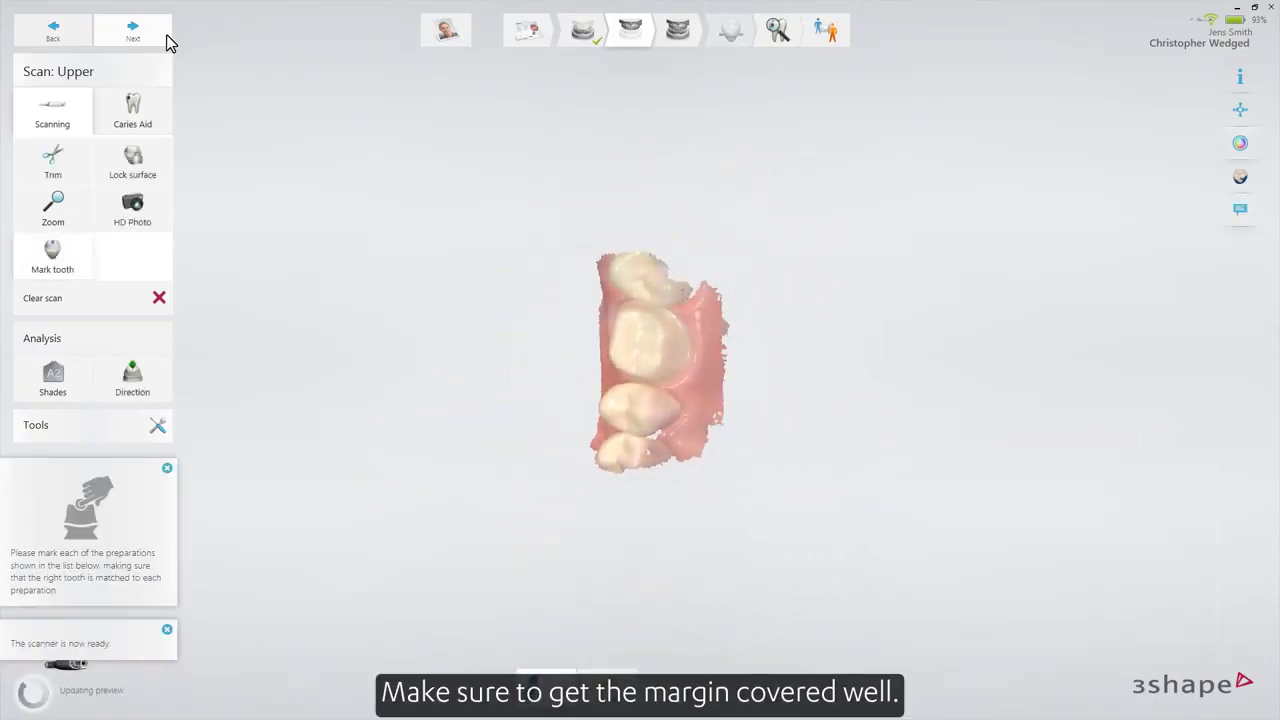
left_click(164, 166)
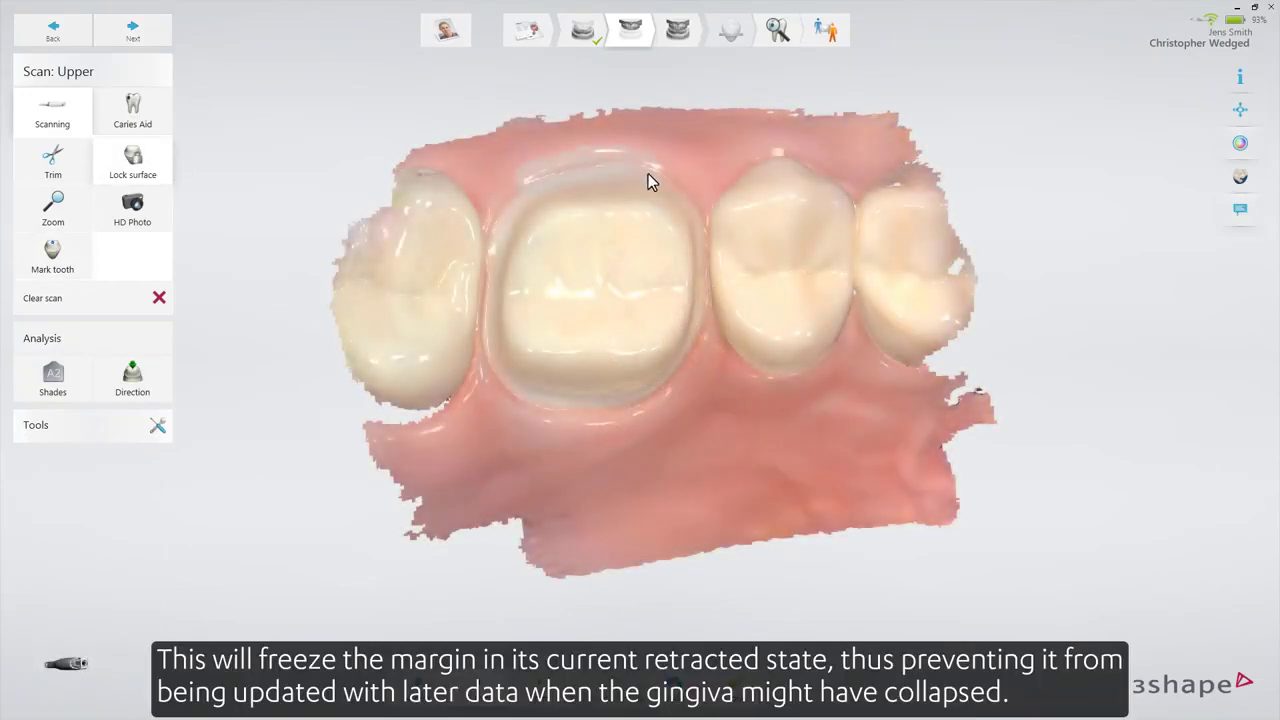
right_click_drag(698, 282, 714, 289)
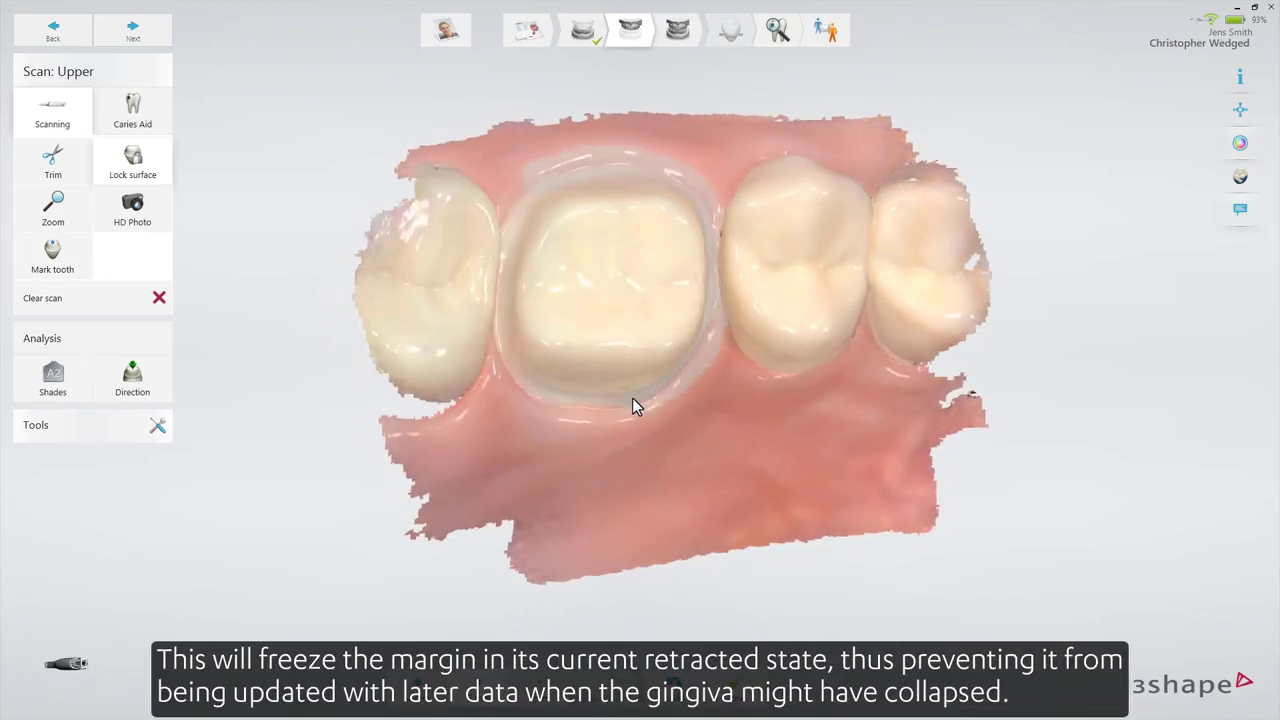
right_click_drag(516, 356, 472, 328)
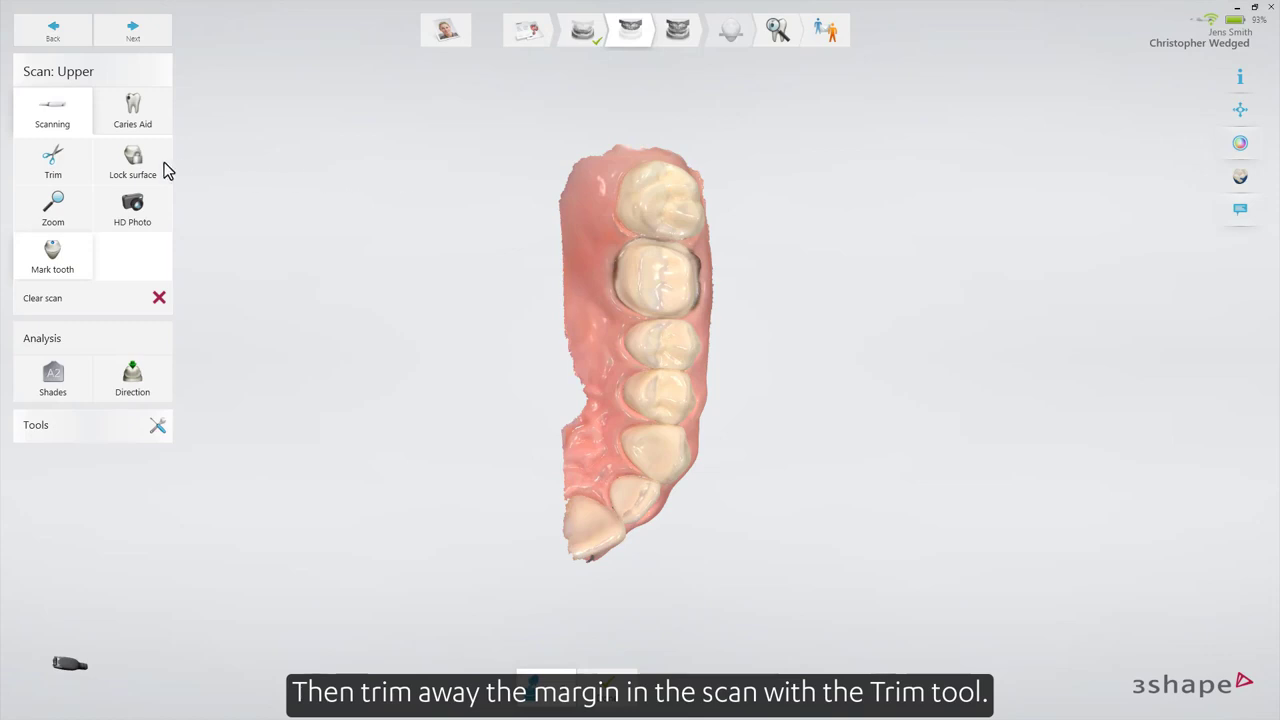
Step: Trim away the margin all around the prepared tooth in the upper scan with the 2 mm brush
left_click(80, 171)
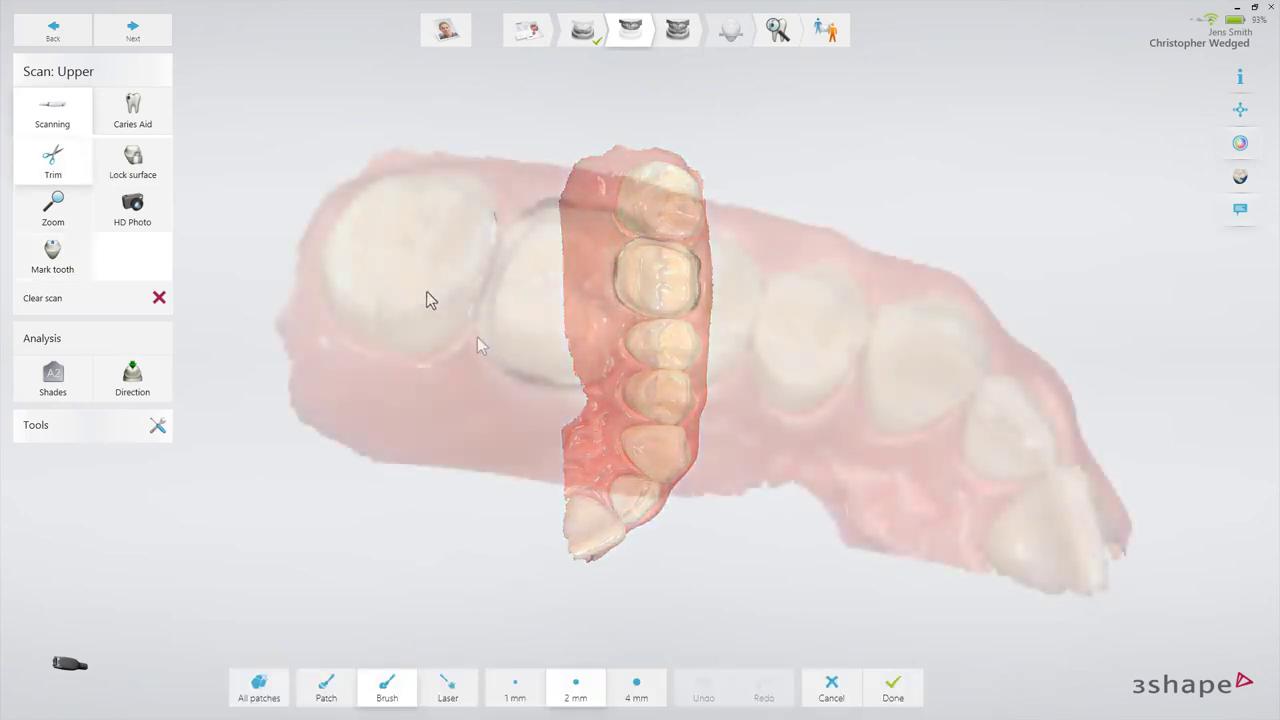
left_click_drag(472, 314, 533, 388)
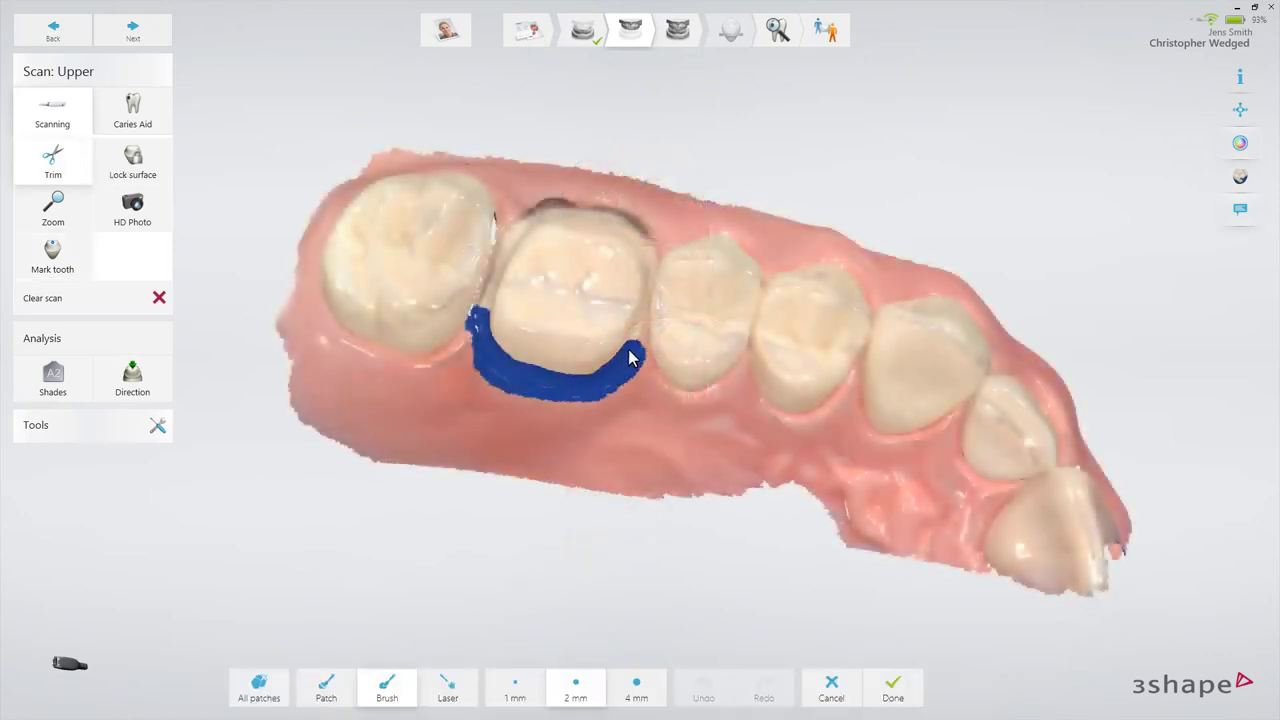
left_click_drag(630, 358, 648, 341)
left_click_drag(578, 214, 523, 243)
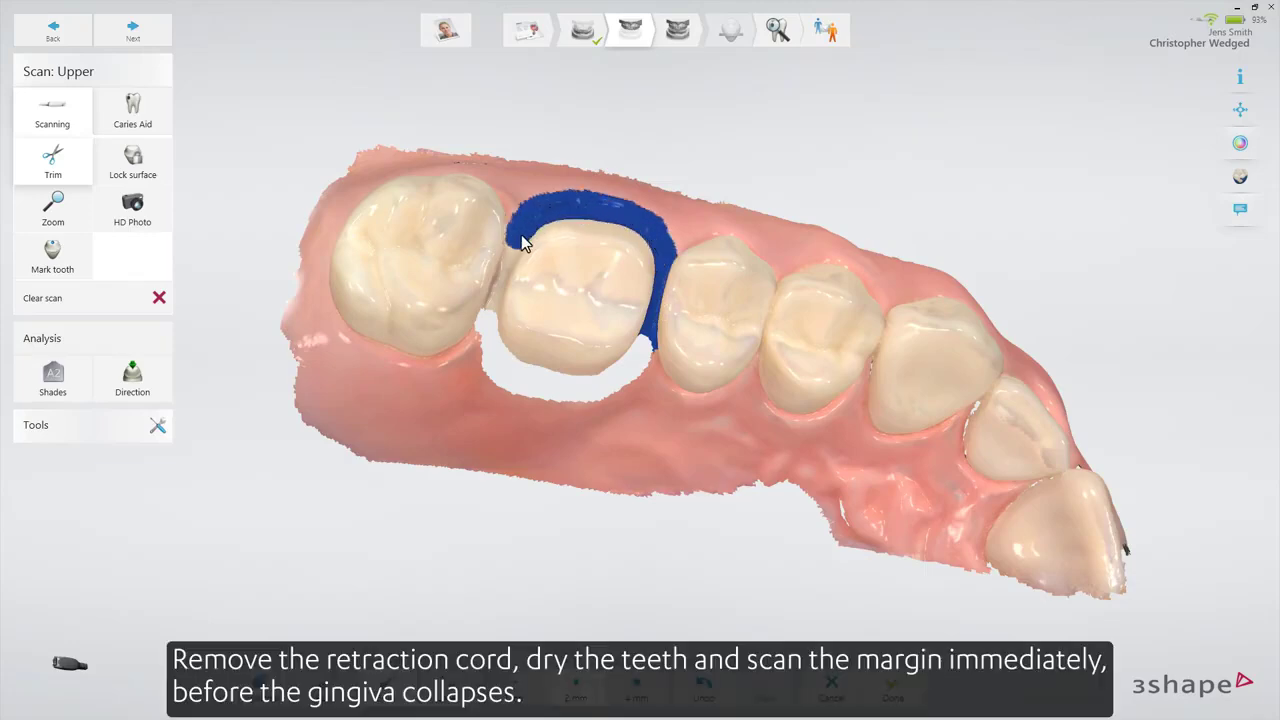
left_click_drag(492, 311, 492, 313)
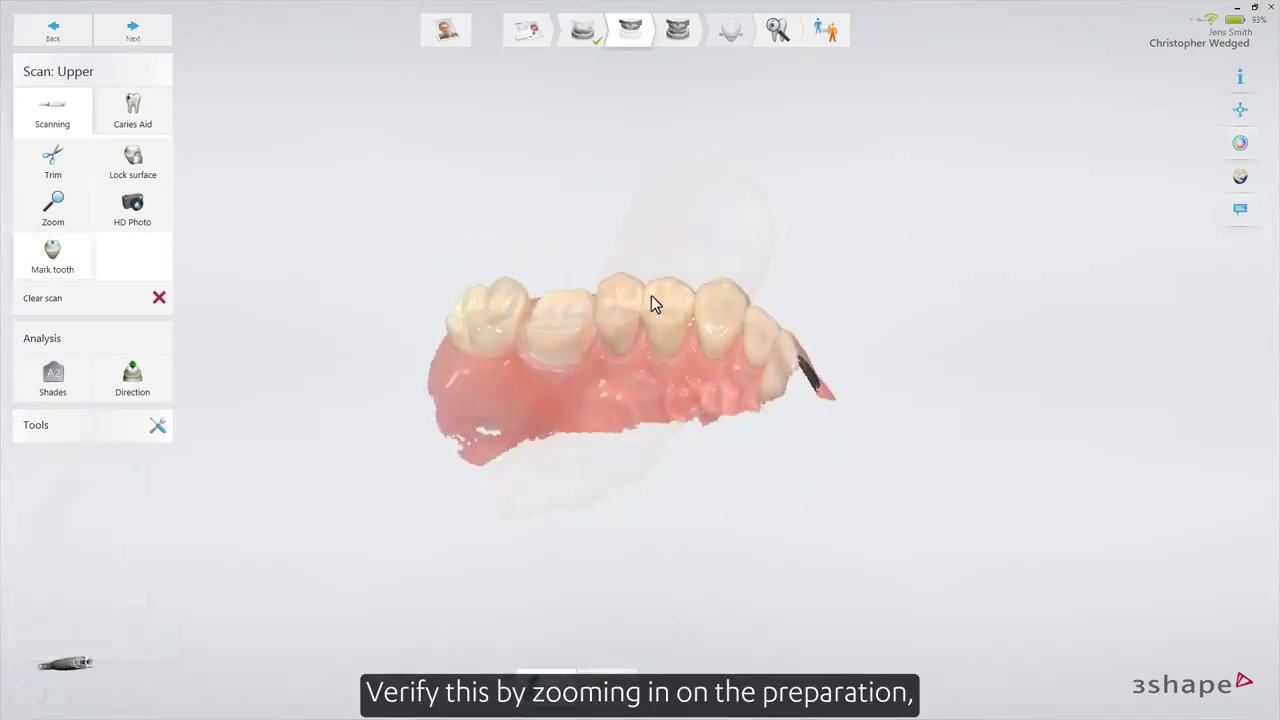
Step: Check the preparation's margin, mark it as tooth 3 and go to the flagged spot with possible missing scan data
scroll(564, 351, "up", 5)
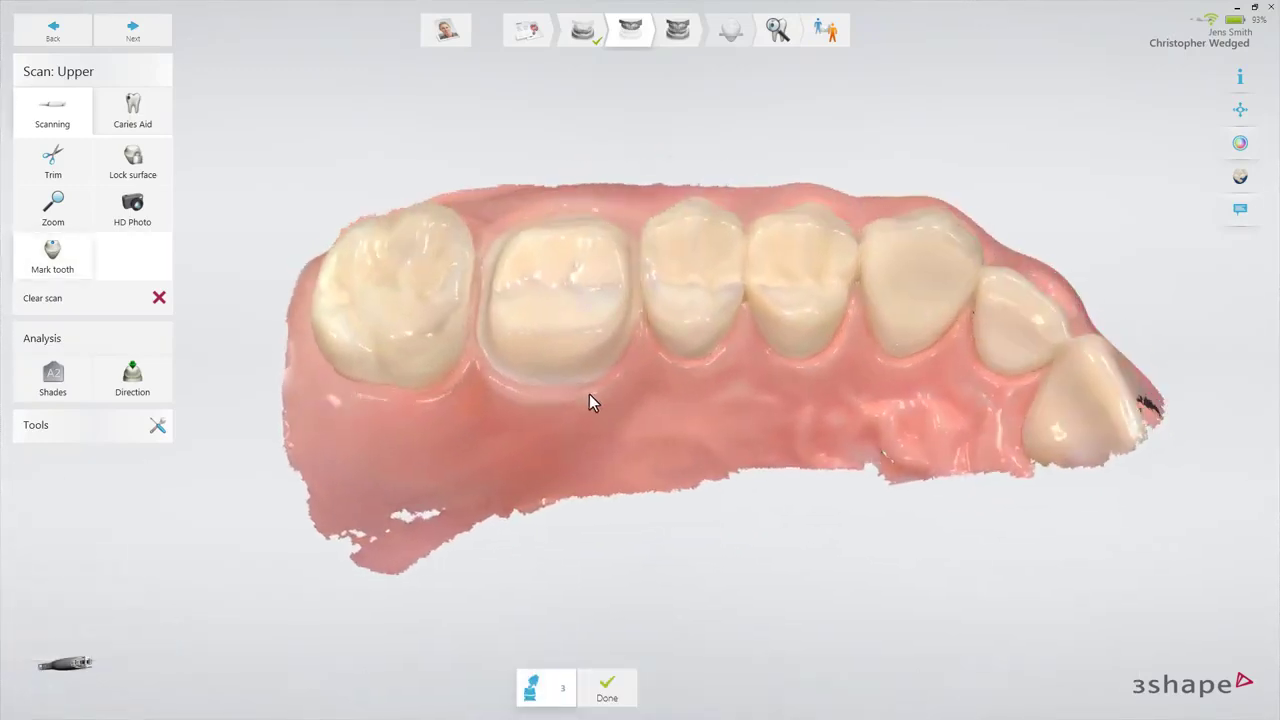
left_click(1240, 145)
right_click_drag(705, 313, 656, 338)
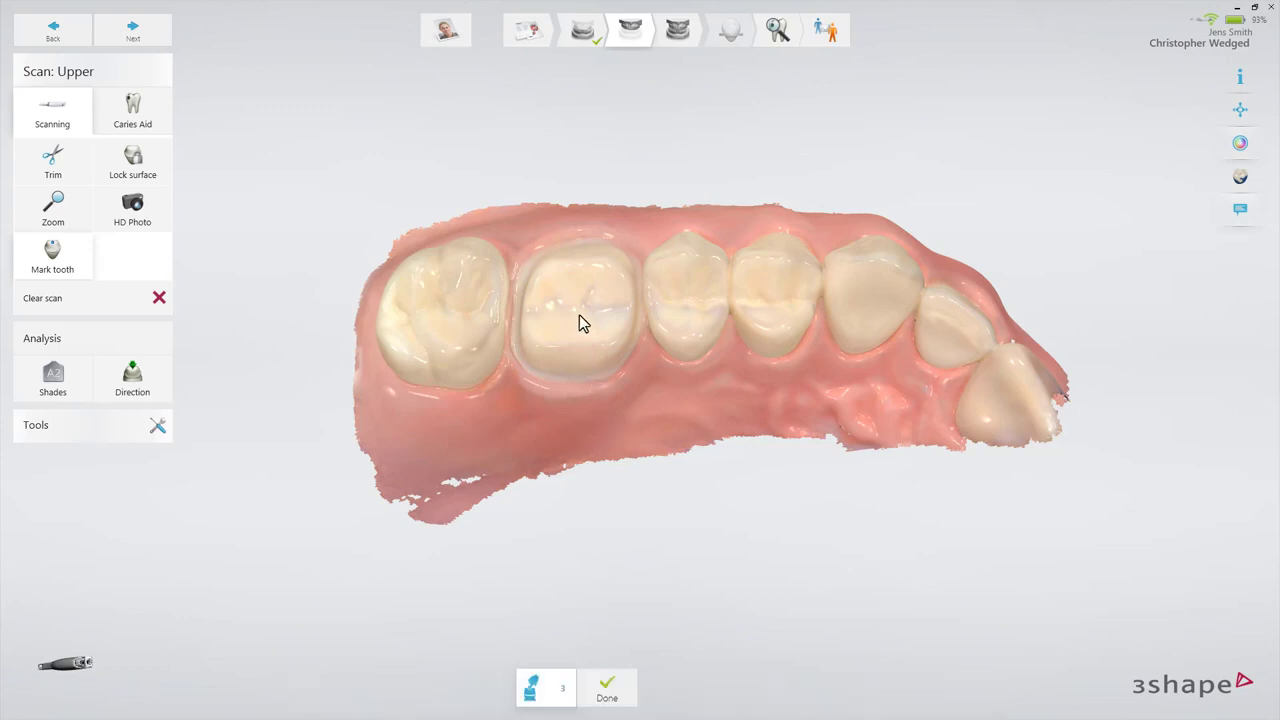
left_click(579, 315)
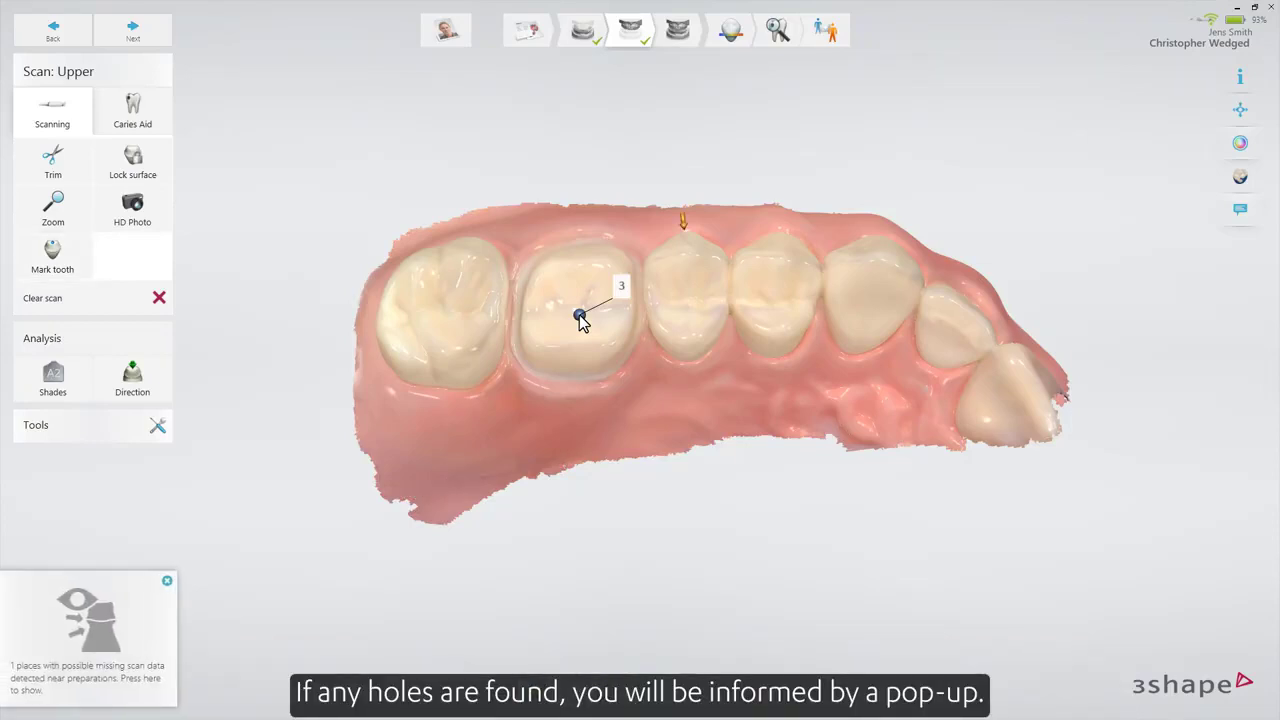
left_click(683, 223)
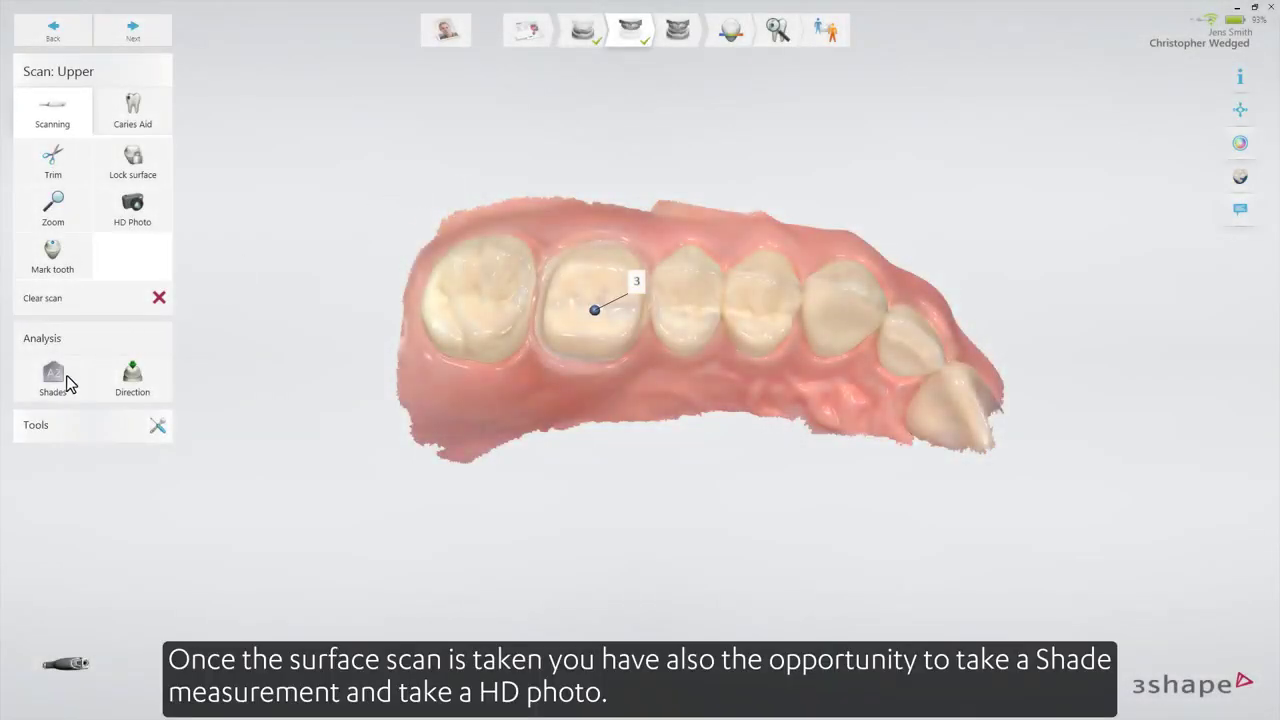
Step: Measure the shade of the premolar beside the preparation, and take an HD photo of the preparation and preview it on the scan
left_click(55, 378)
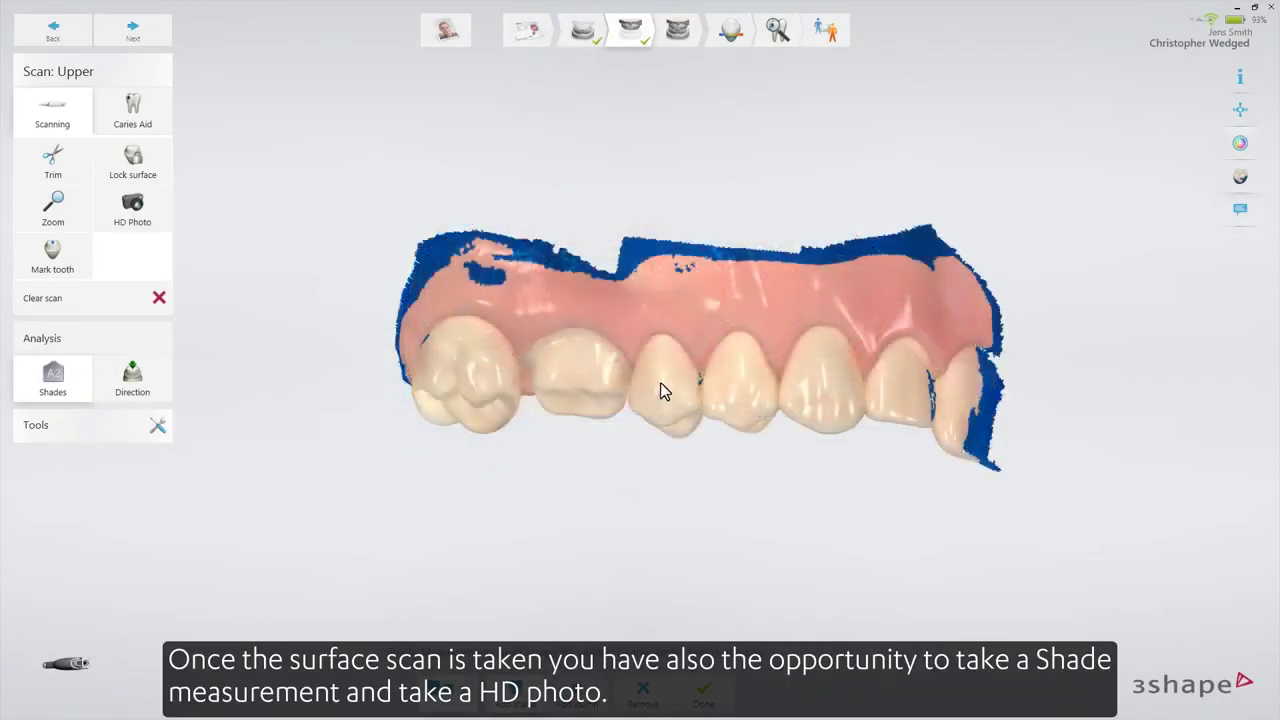
left_click(662, 373)
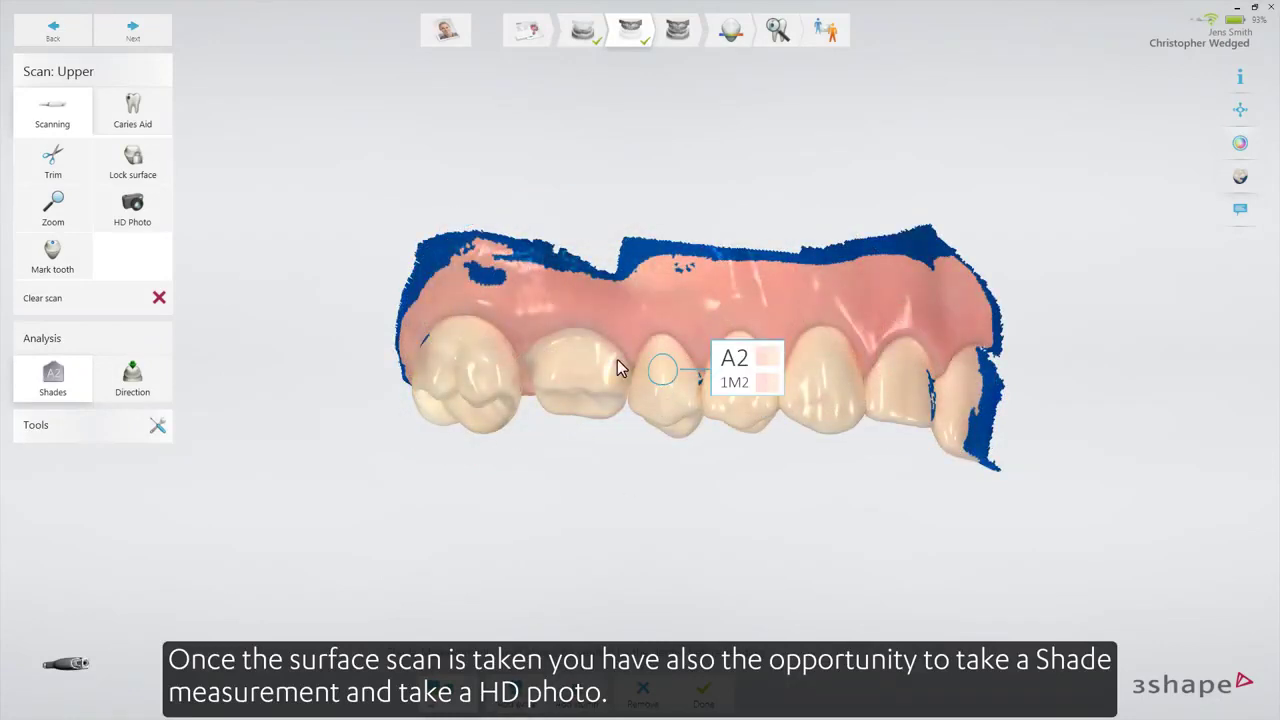
left_click(166, 215)
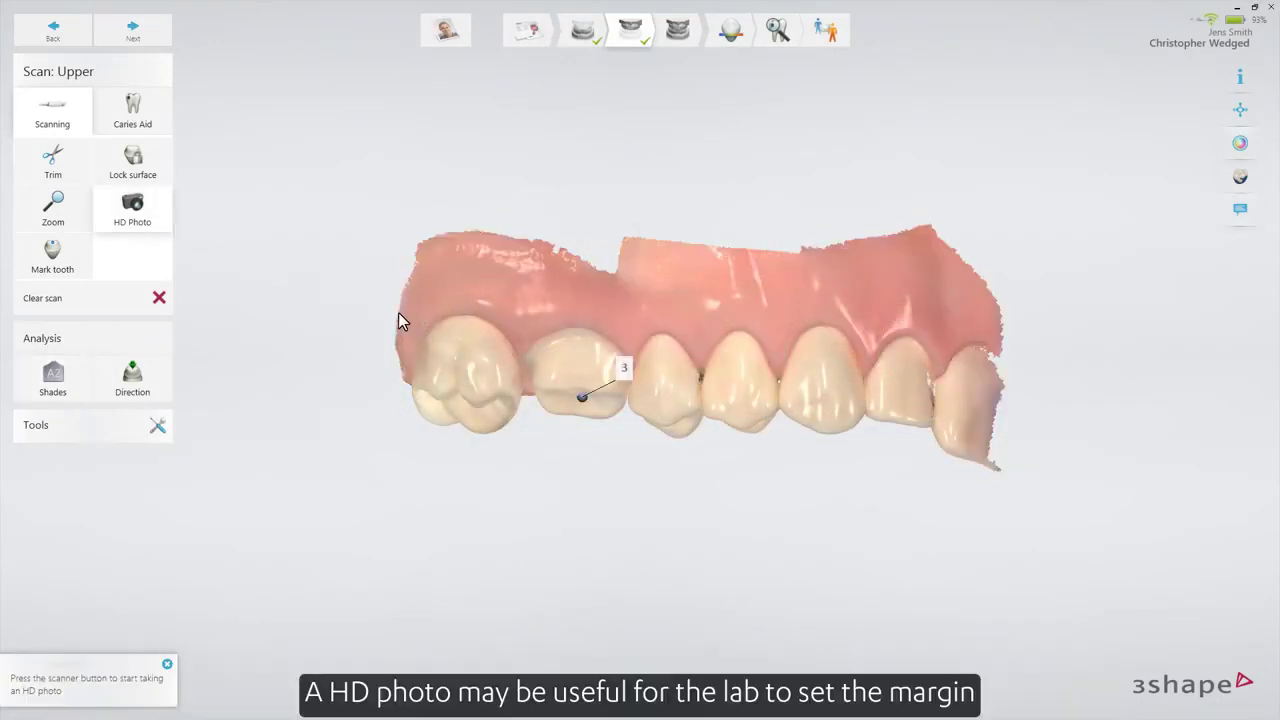
right_click_drag(572, 448, 615, 295)
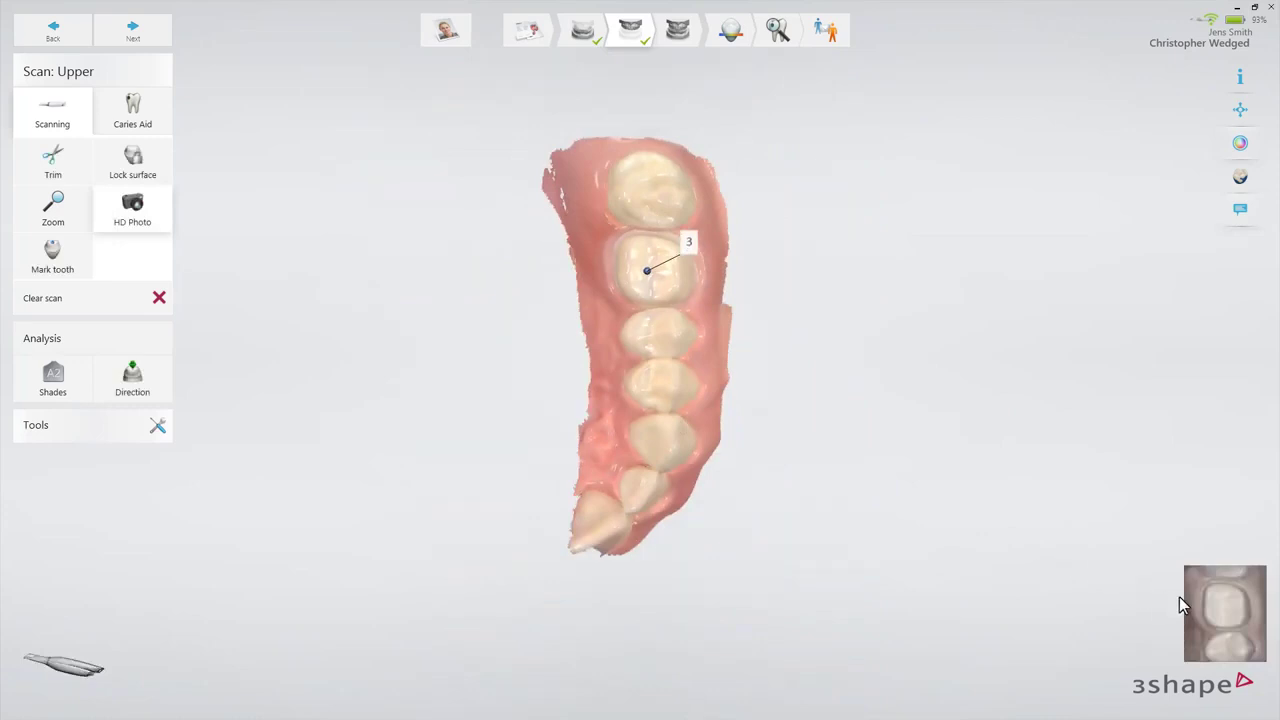
mouse_move(1190, 602)
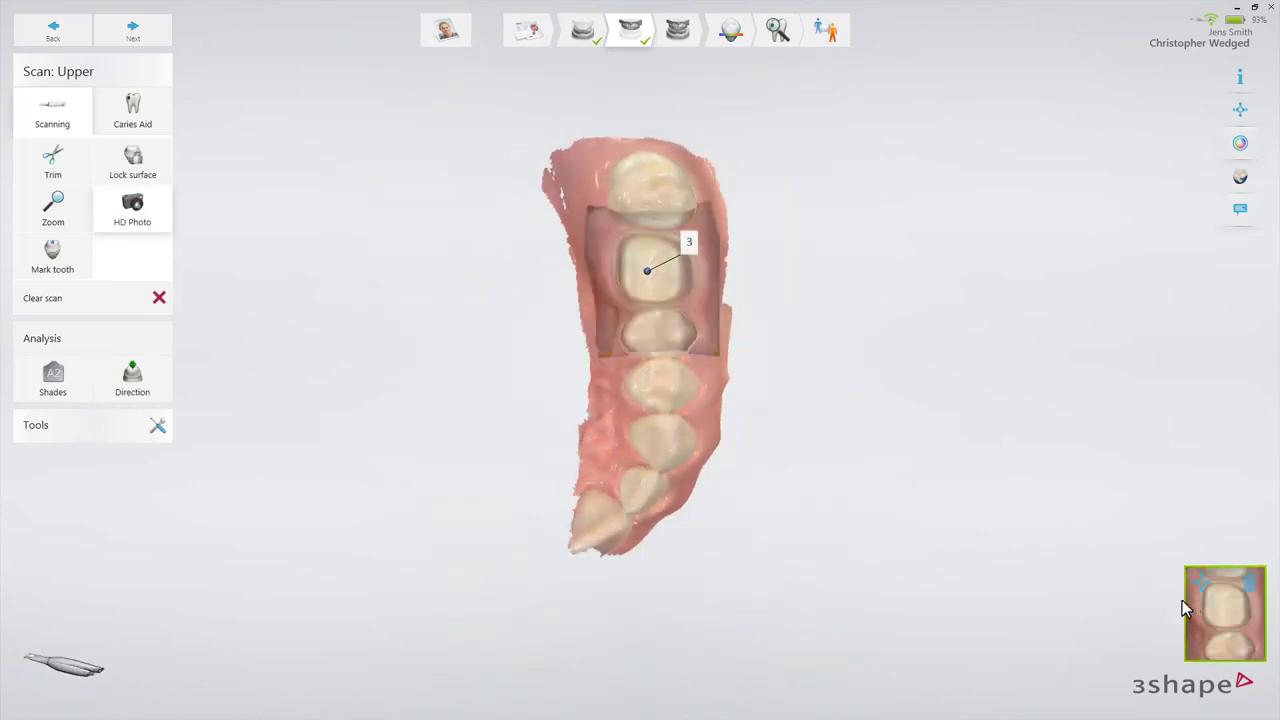
Step: Go through the occlusion and motion scan stages and examine the contact points with the jaws shown opened
left_click(667, 40)
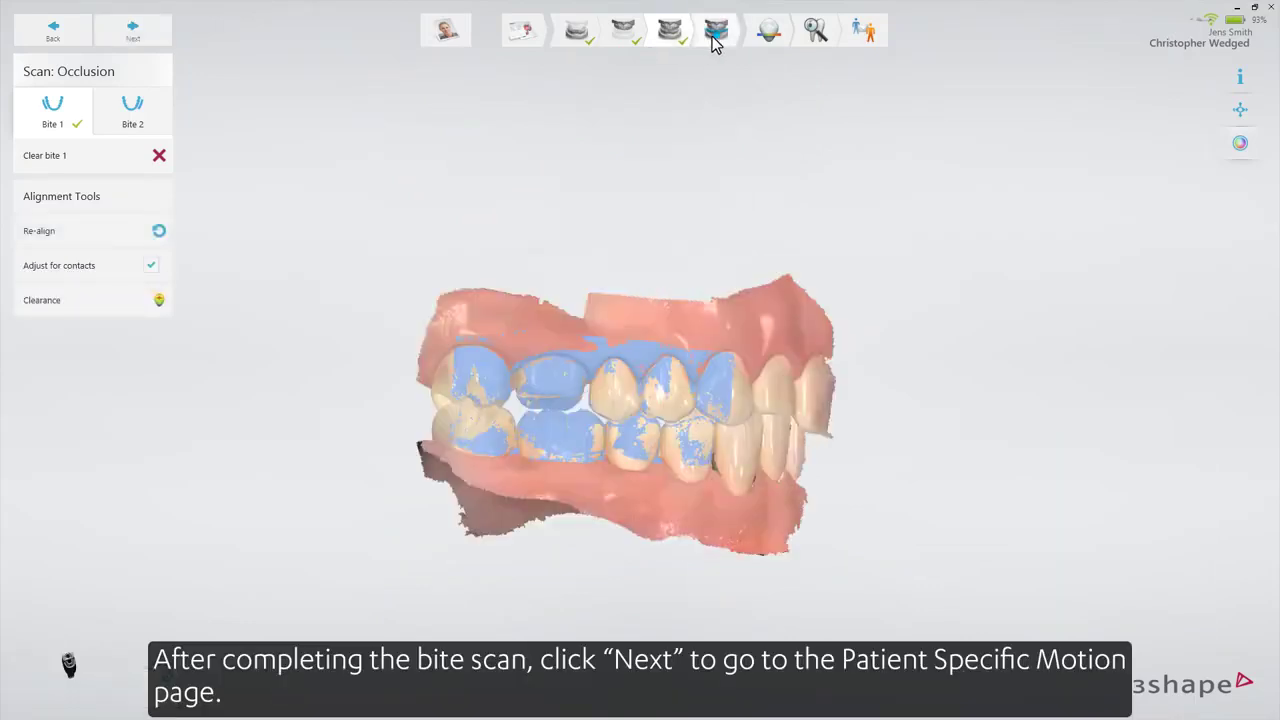
left_click(714, 36)
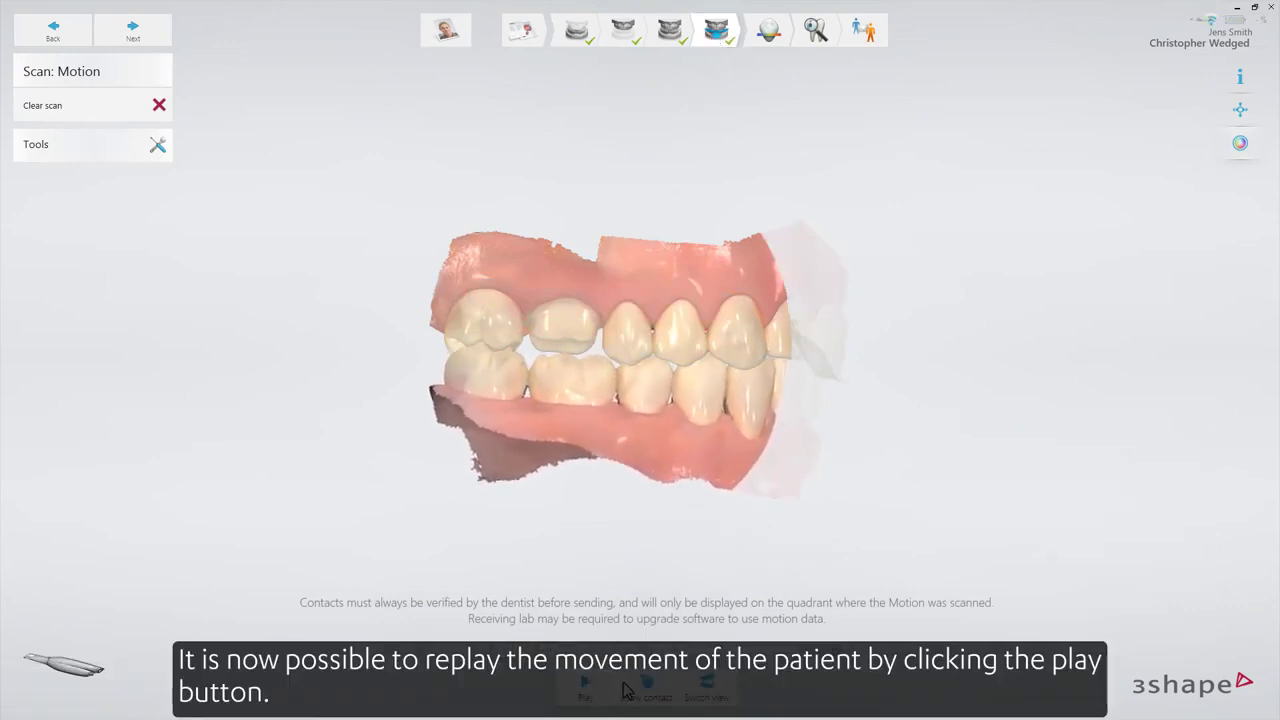
left_click(694, 700)
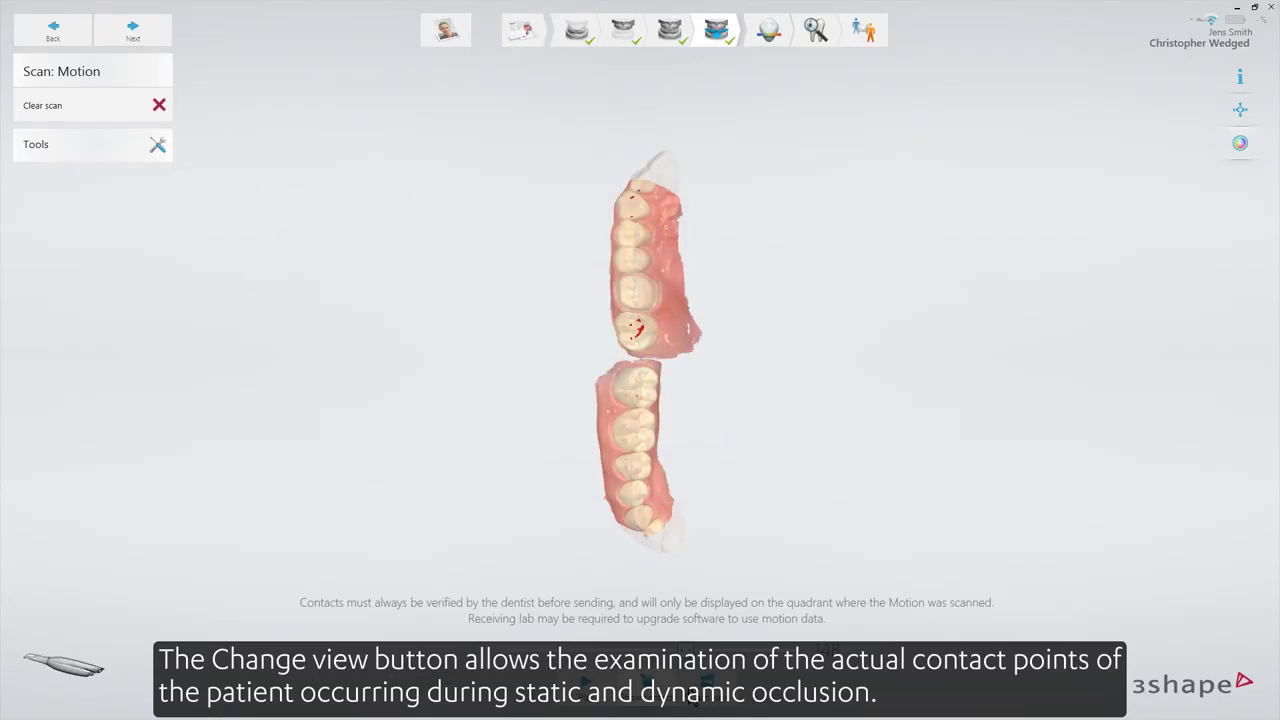
left_click(694, 700)
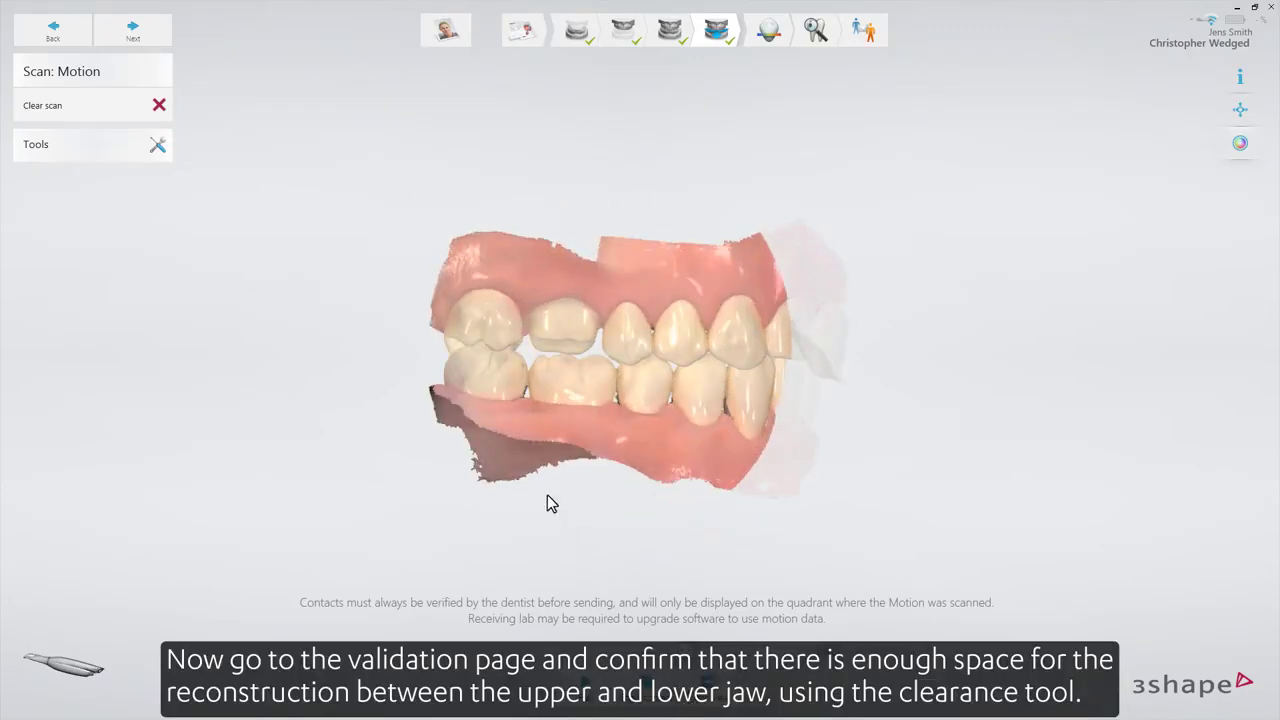
Step: Proceed to the validation stage and examine the clearance between the preparation and the opposing jaw
left_click(162, 35)
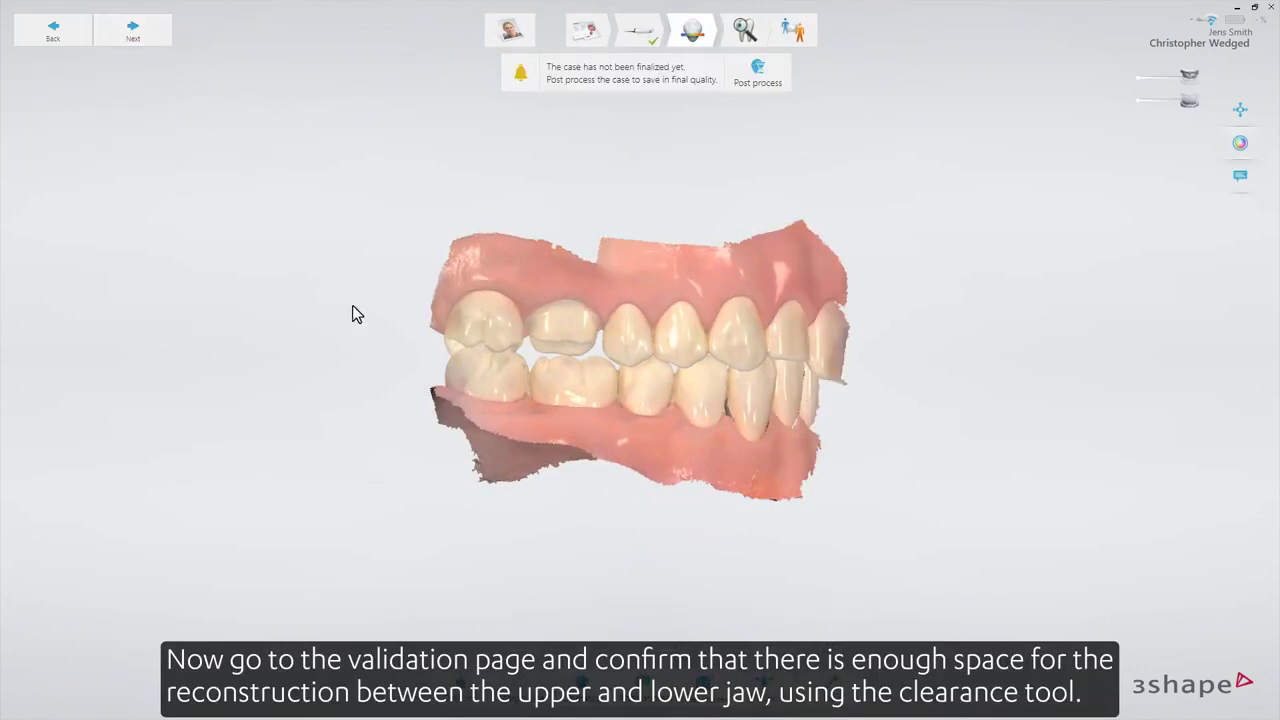
left_click(590, 686)
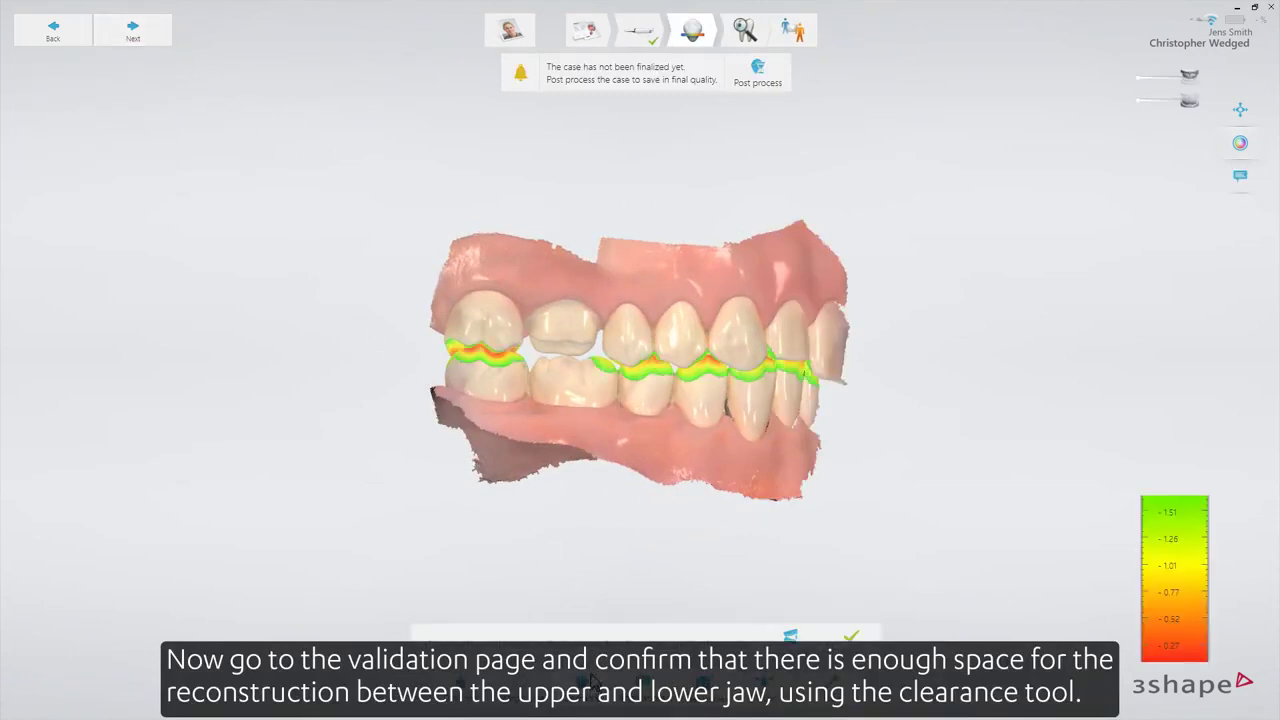
scroll(617, 461, "up", 5)
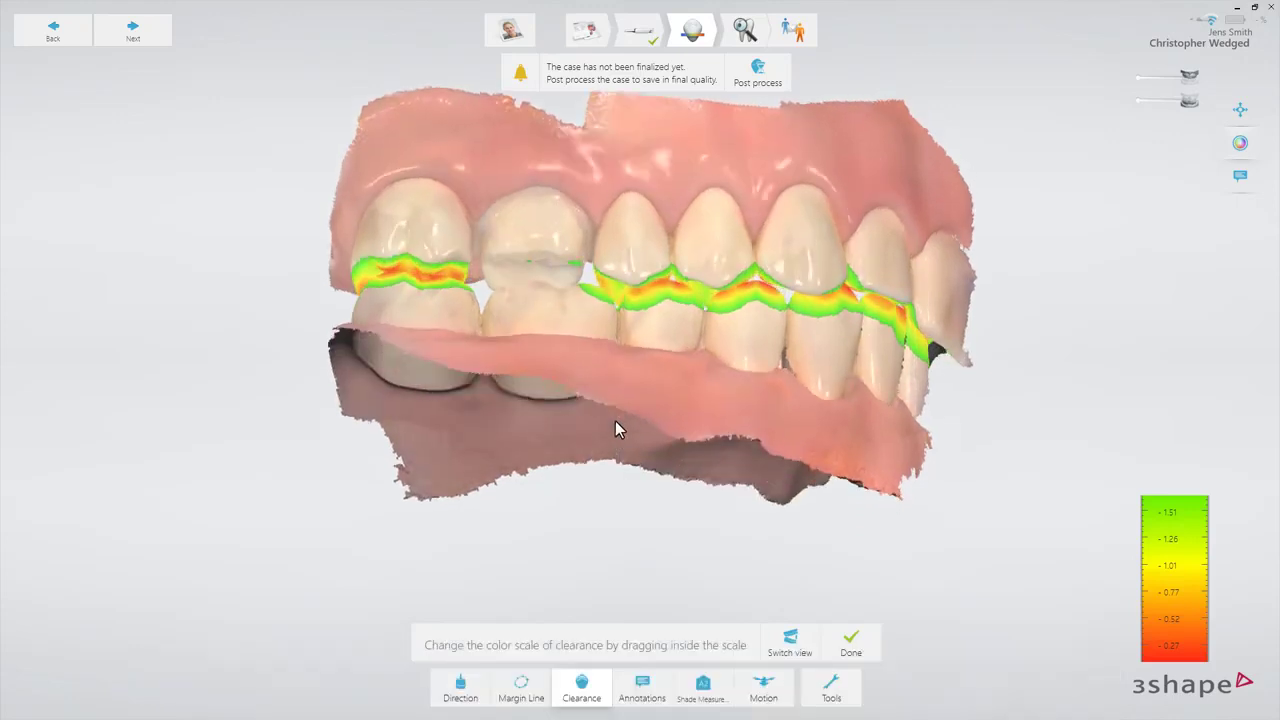
Step: Finish examining the clearance from another angle and set the margin line around the tooth 3 preparation
right_click_drag(615, 420, 614, 394)
middle_click_drag(614, 394, 632, 437)
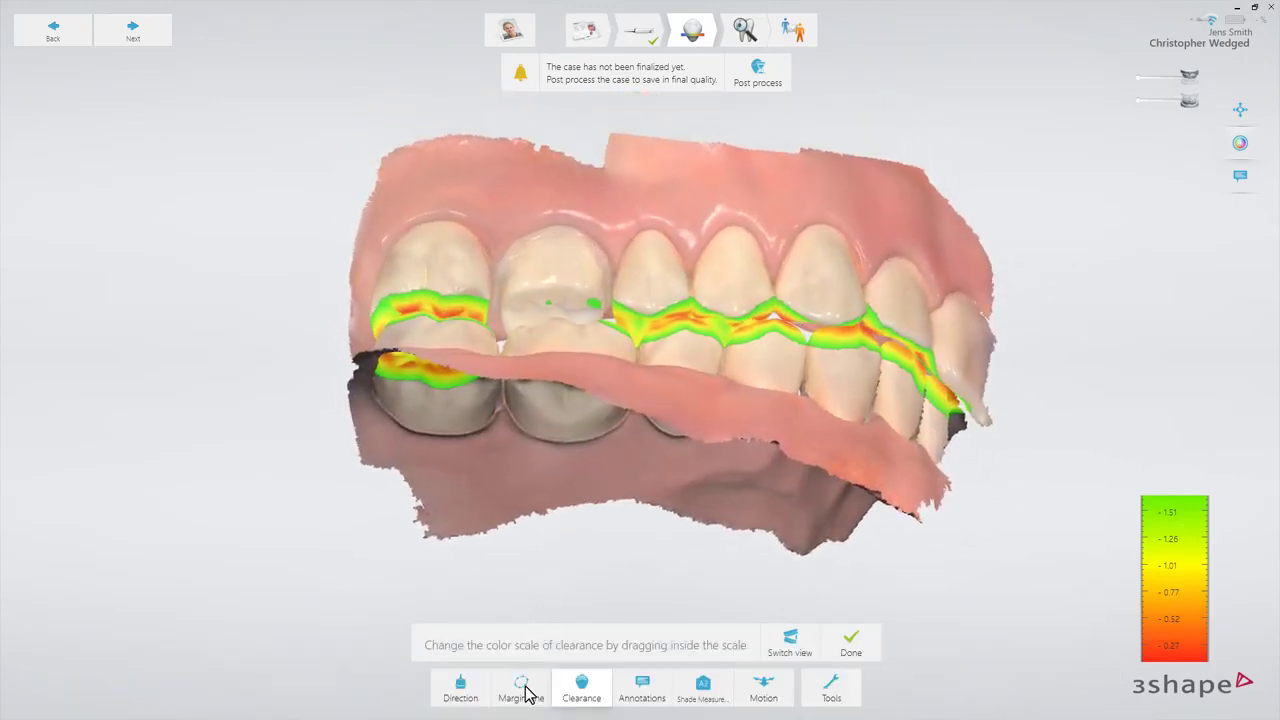
left_click(524, 688)
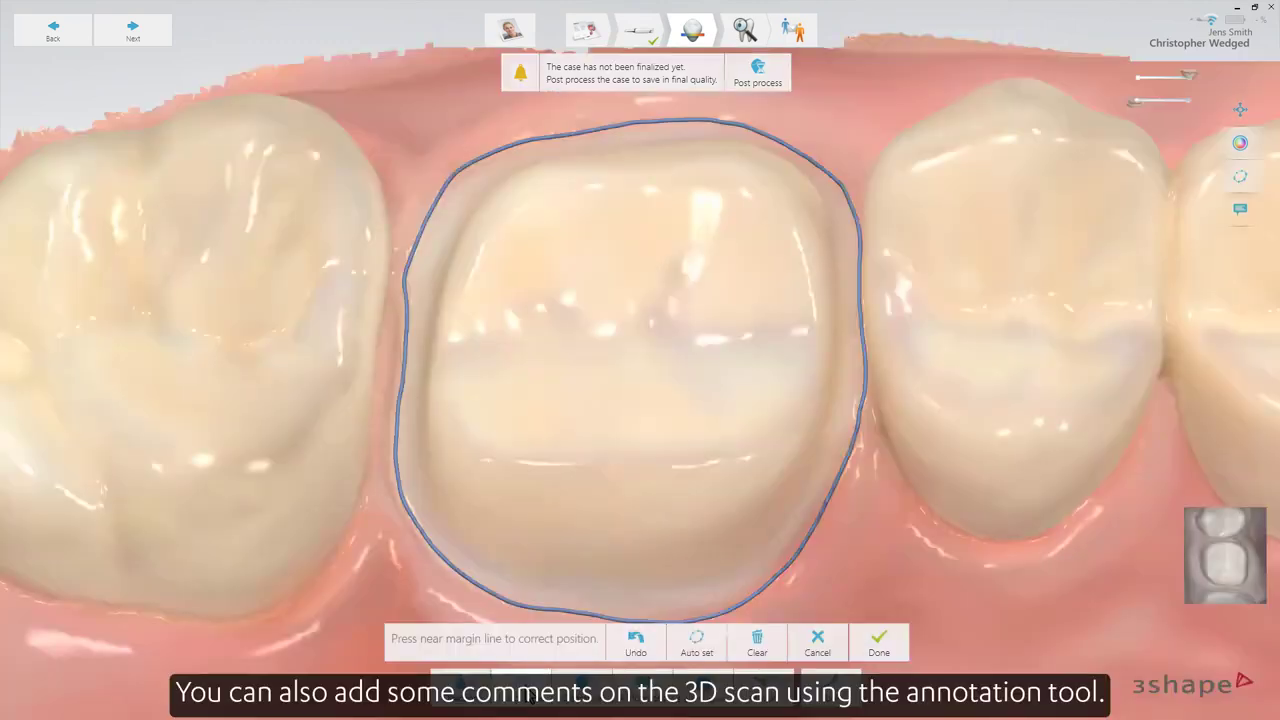
left_click(878, 642)
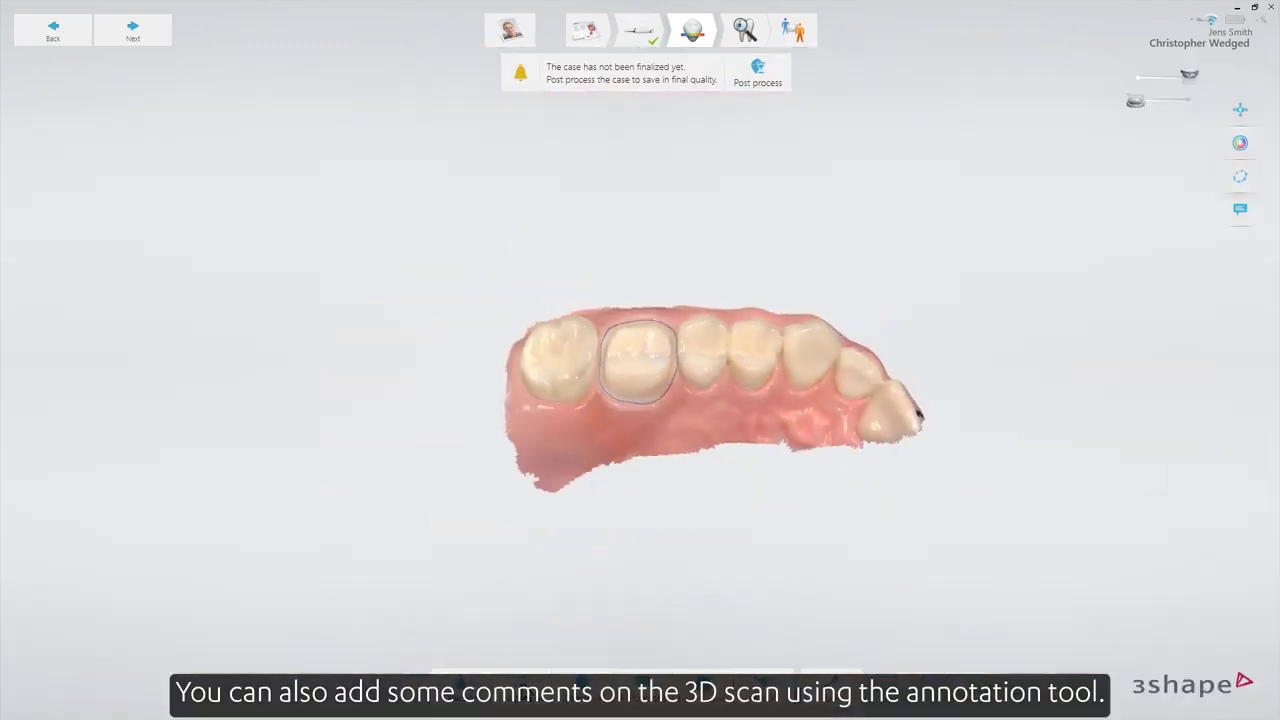
Step: Add the annotation "Please check the margin line" on the preparation's margin, on the side facing the neighbouring premolar
left_click(643, 688)
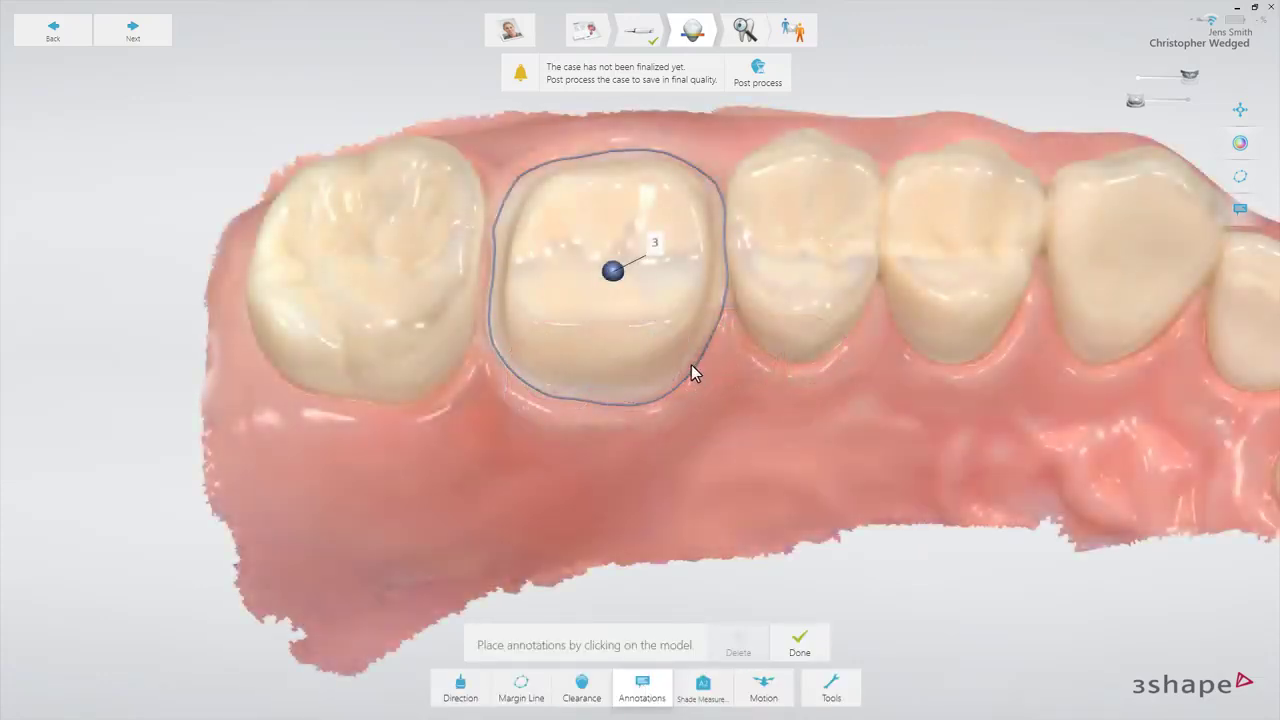
left_click(691, 366)
type("Please")
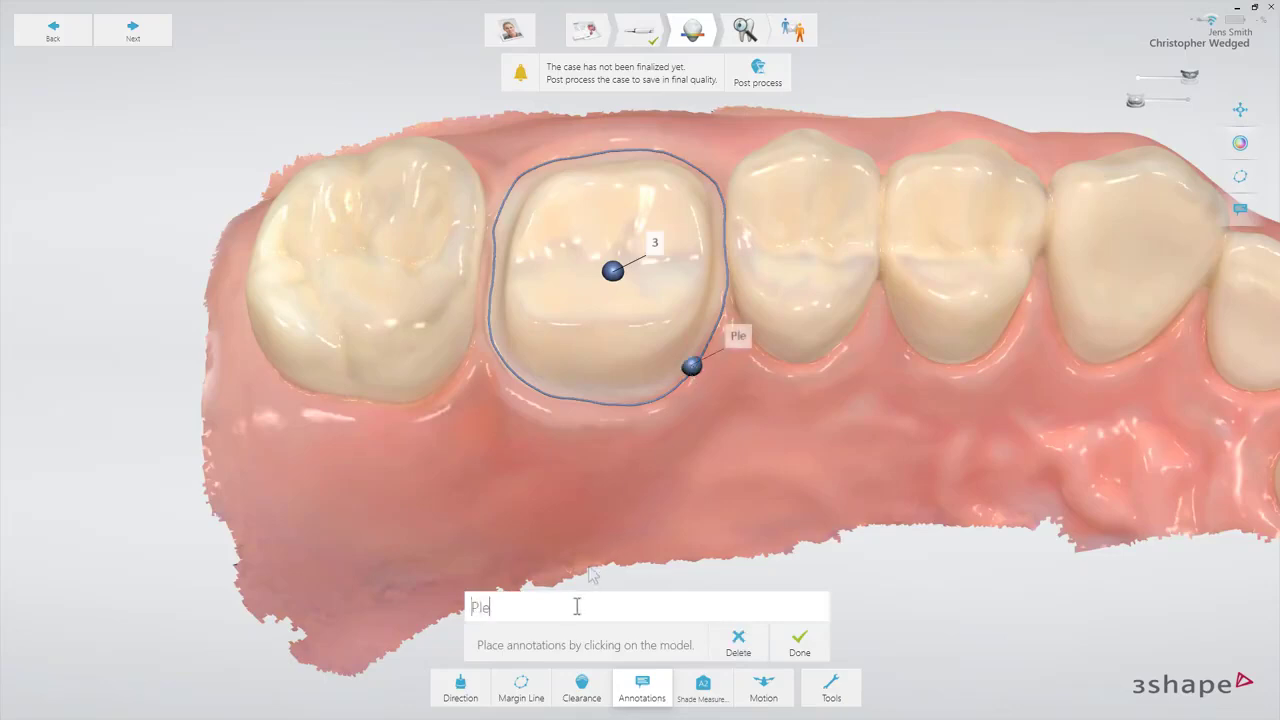
type(" check the margin line")
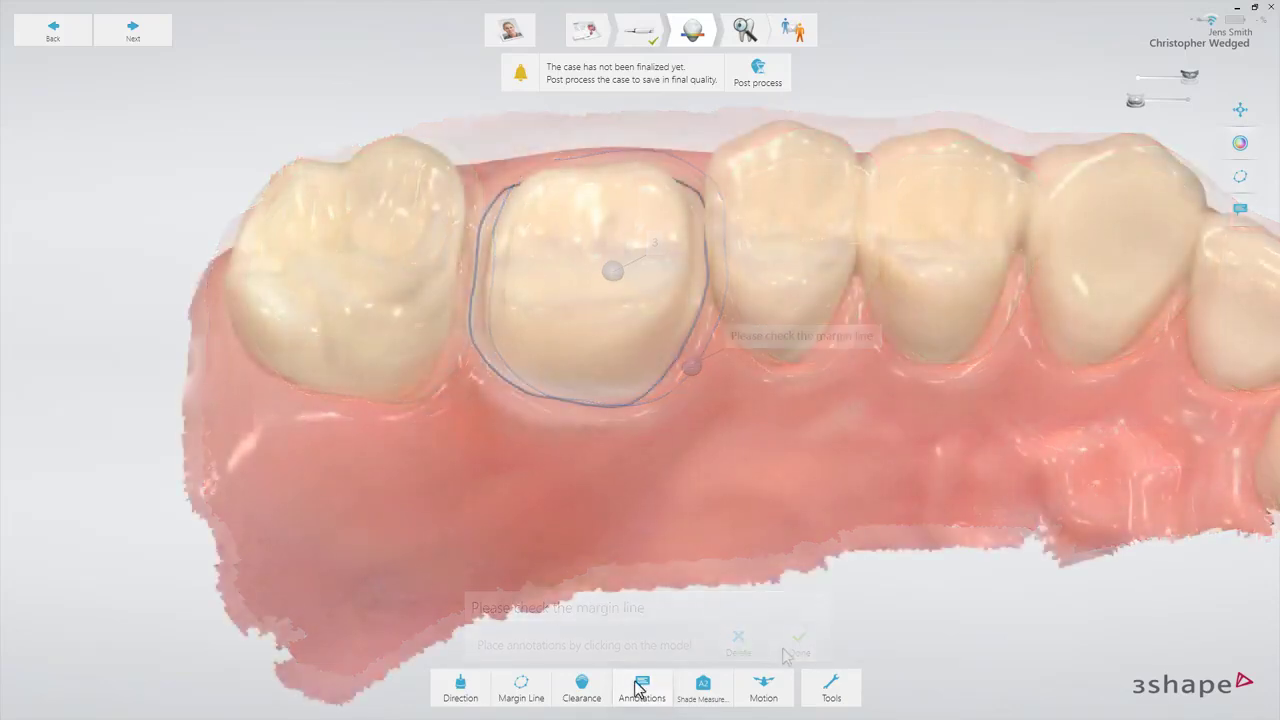
Step: Review the shade measurement and the dynamic occlusion, and post process the case to save it in final quality
left_click(702, 688)
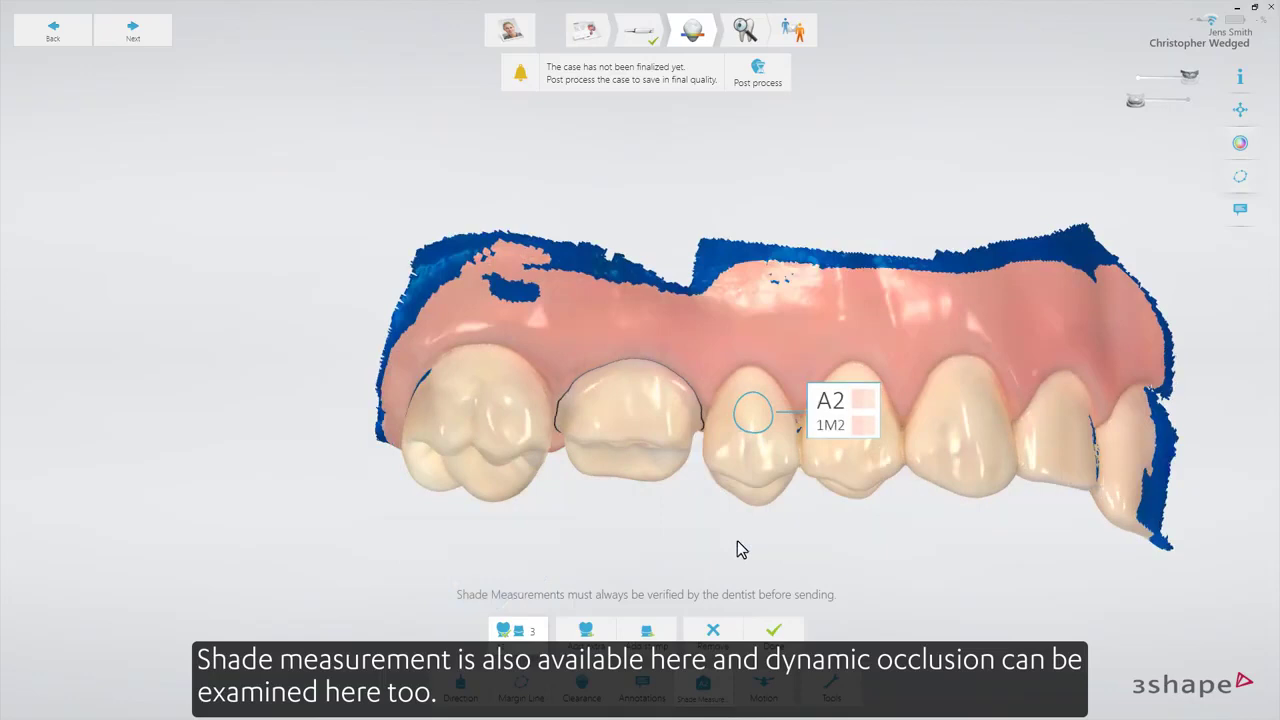
left_click(764, 690)
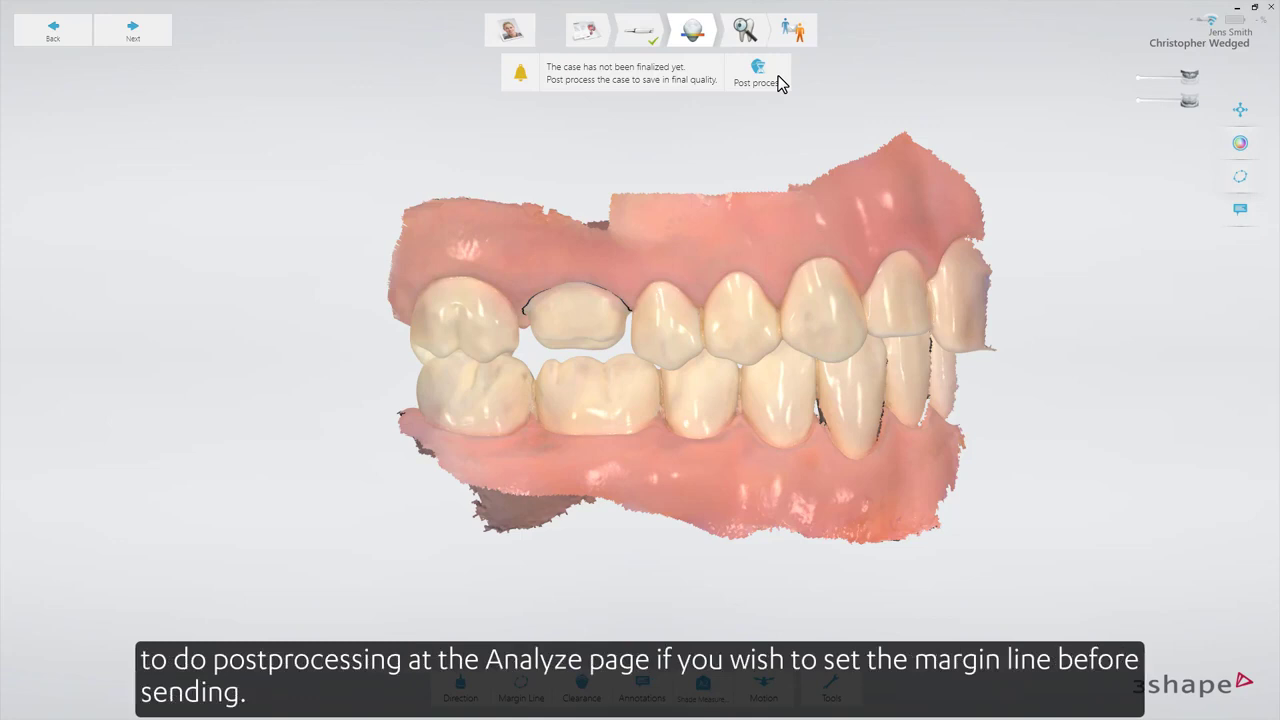
left_click(779, 76)
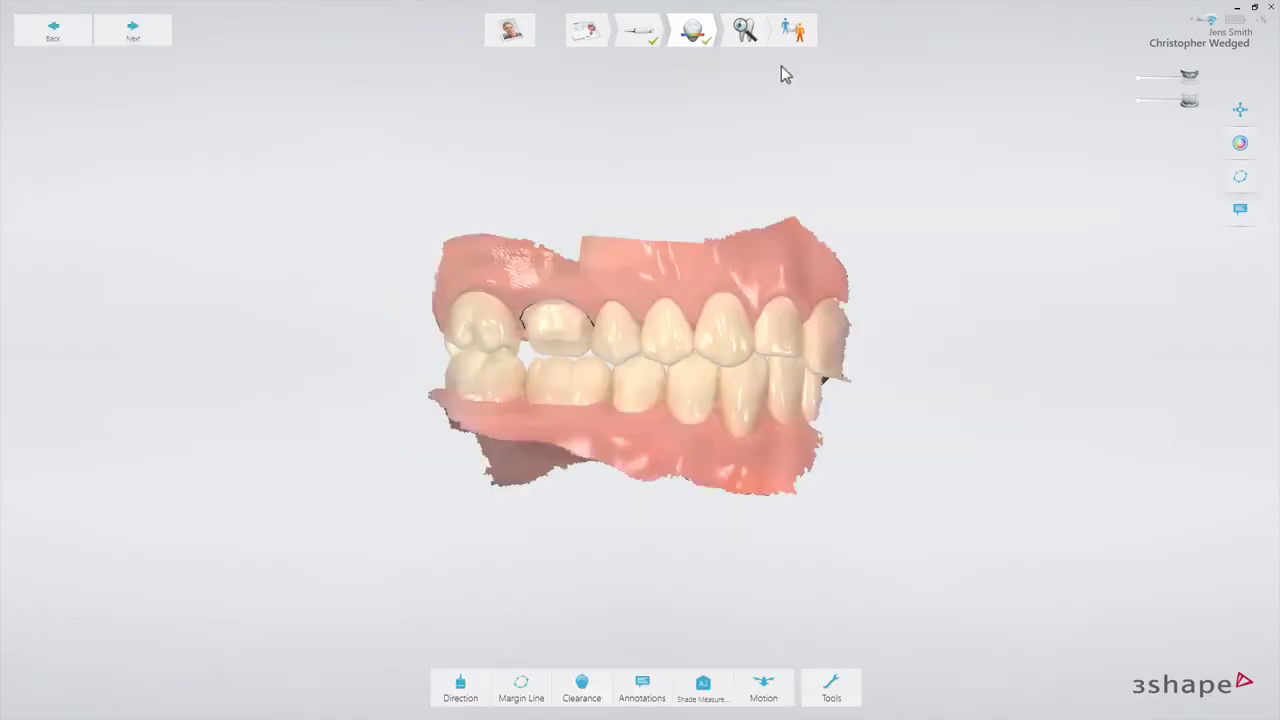
Step: Proceed to the sending stage and review the order summary with its attached images and 3D scan
left_click(790, 42)
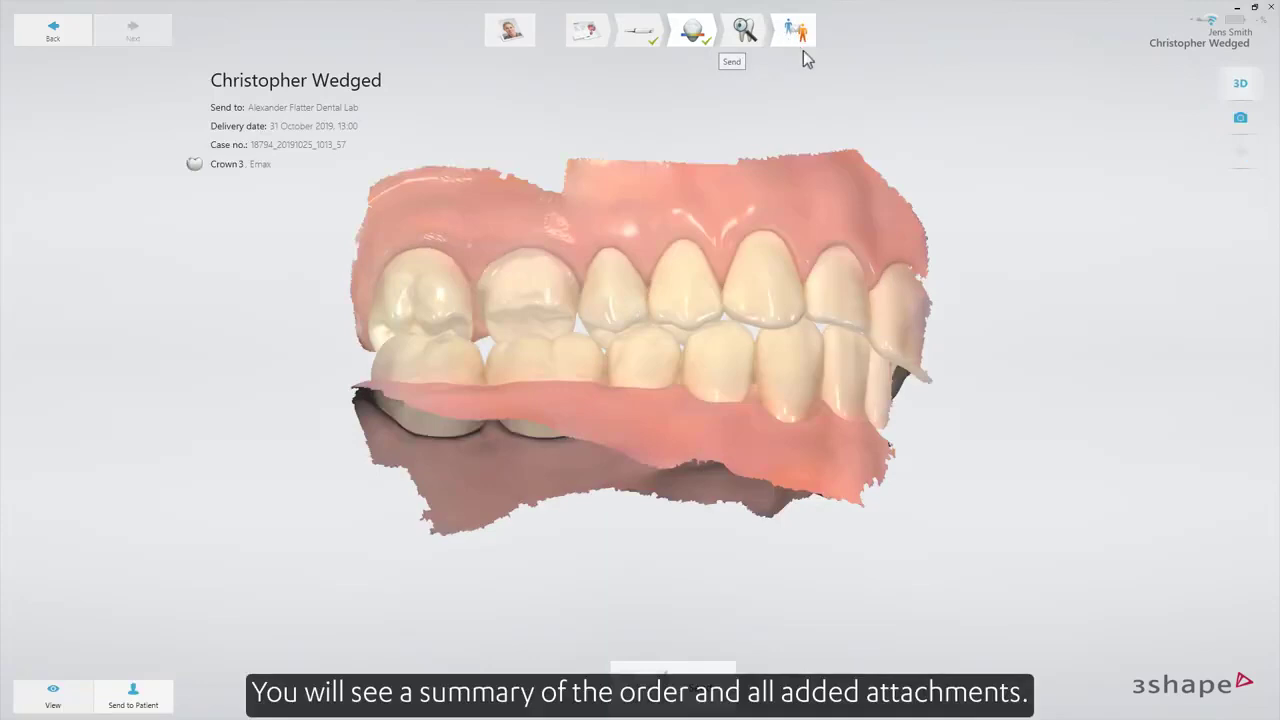
left_click(1238, 122)
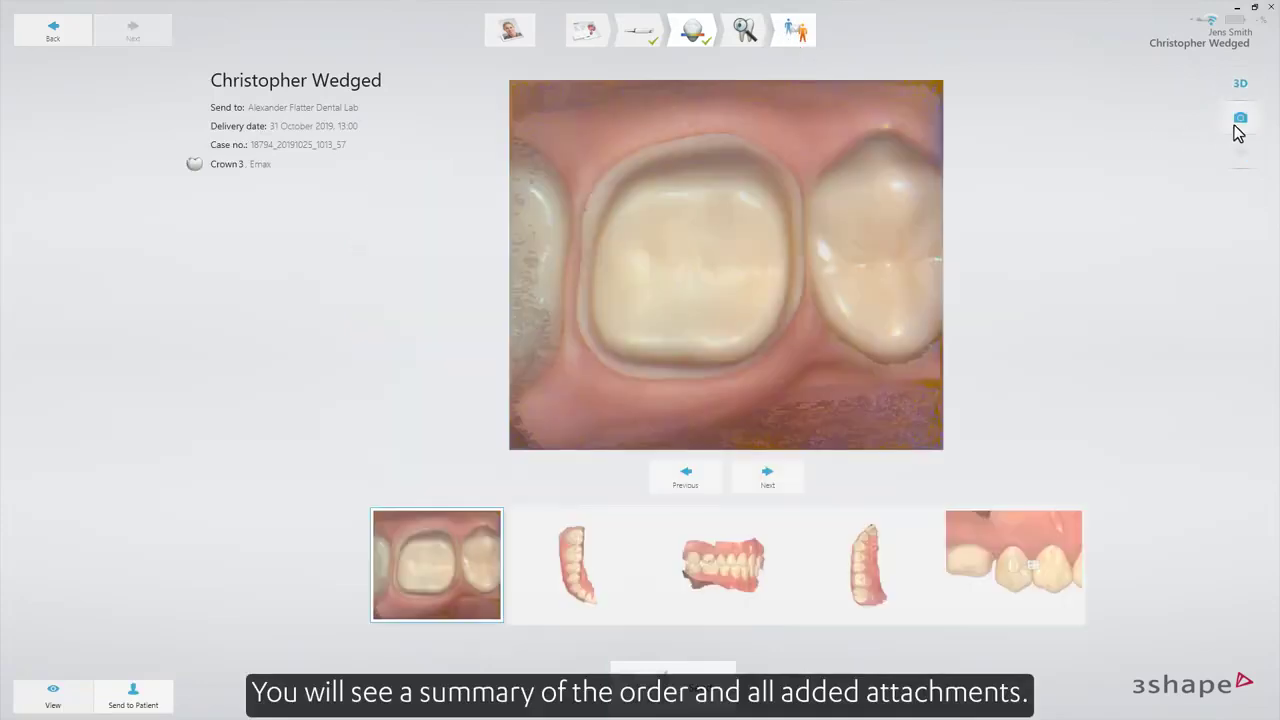
left_click(1228, 95)
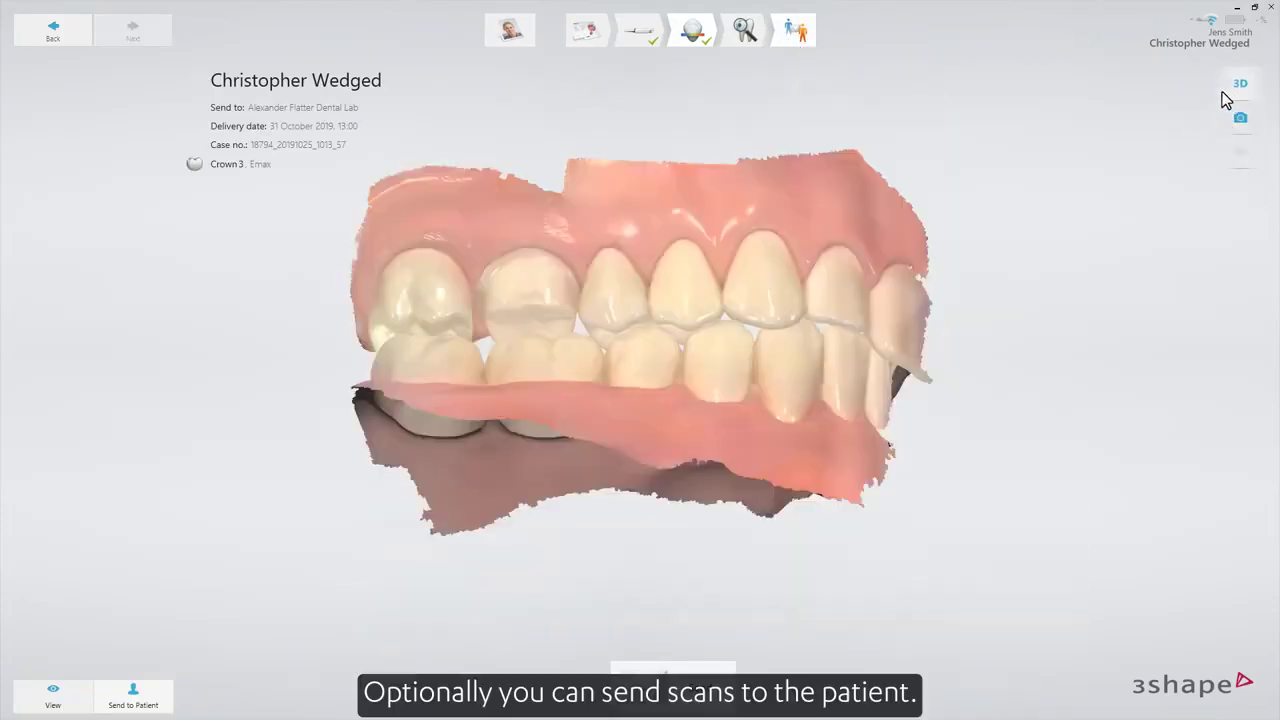
Step: Check the option of sending the scans to the patient, and send the crown order to the dental lab
left_click(163, 691)
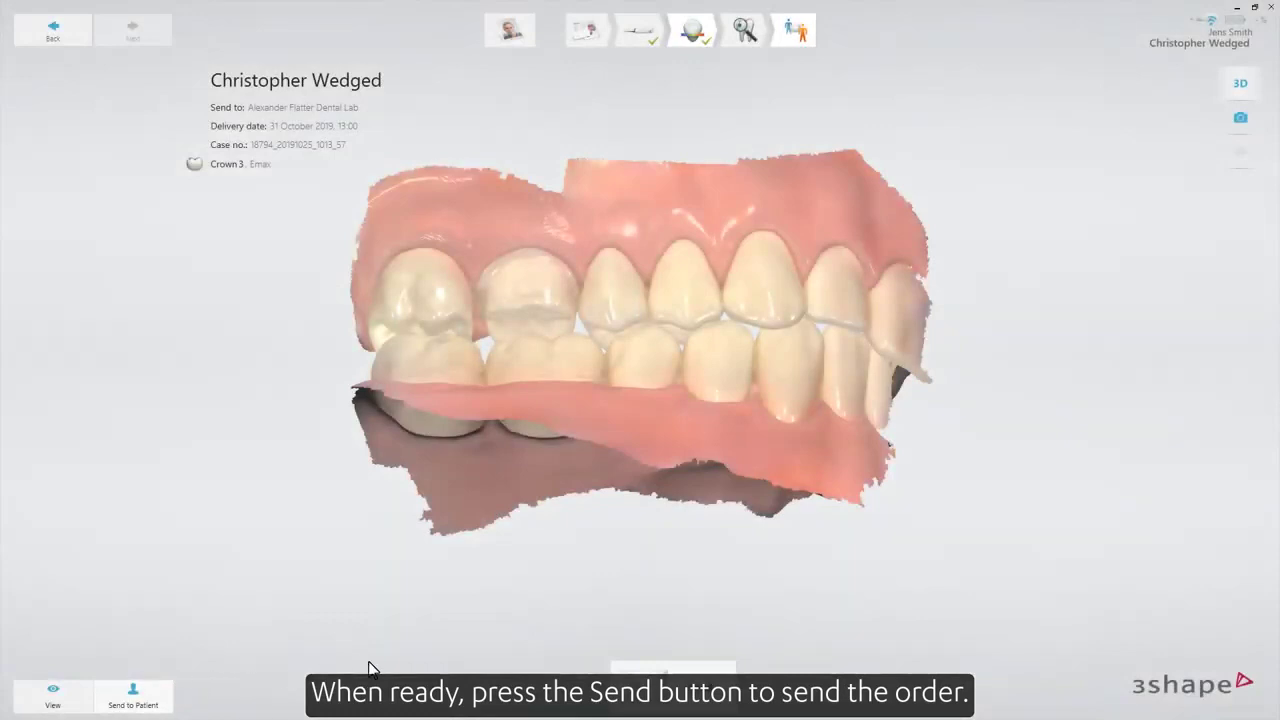
left_click(680, 700)
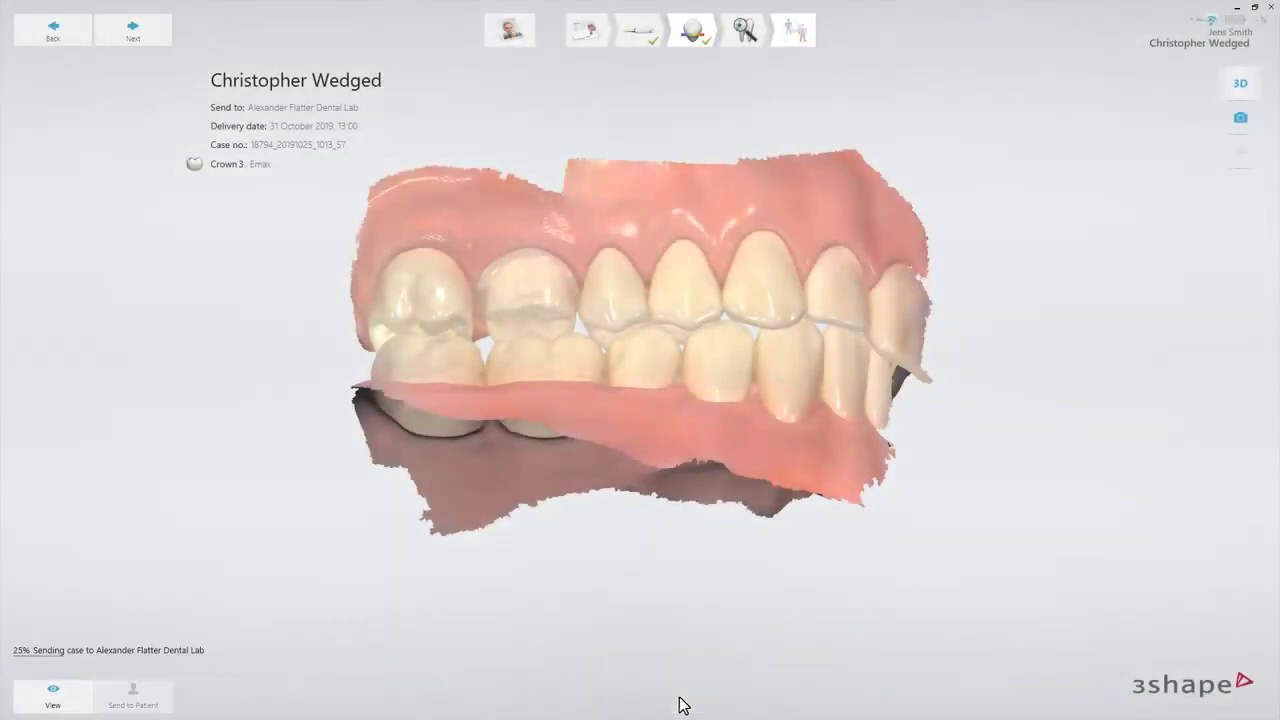